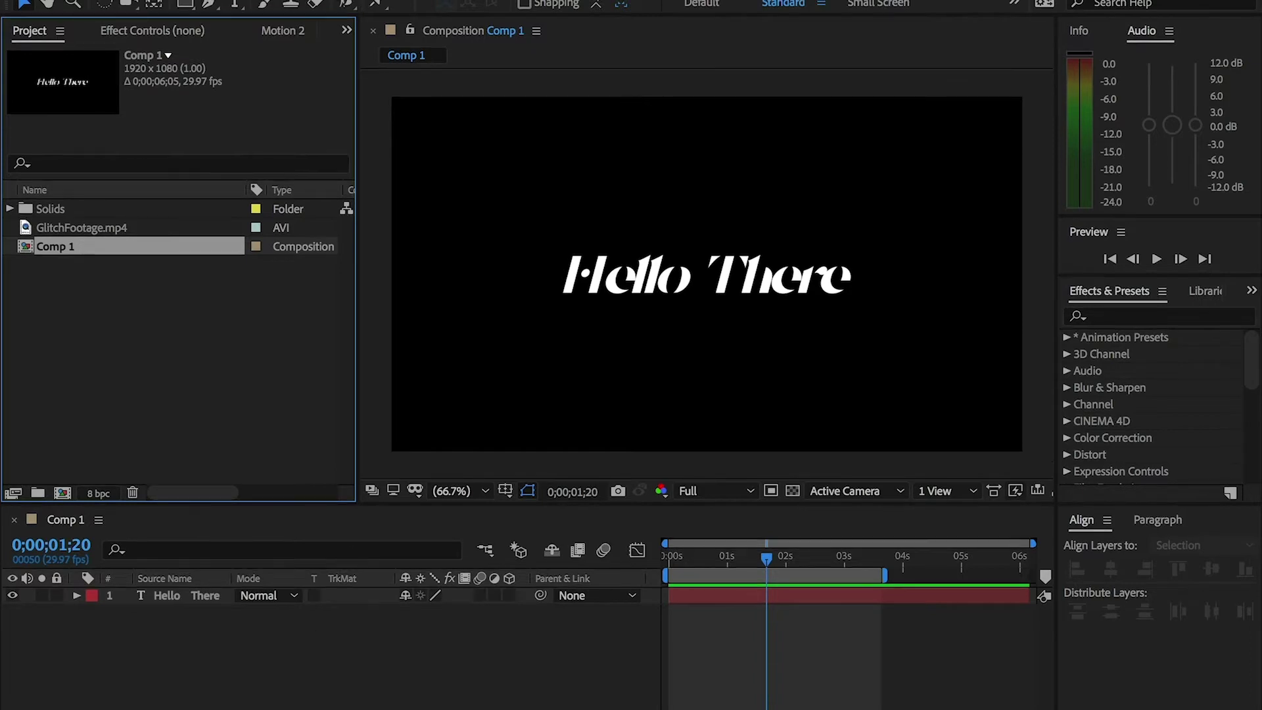
- Delete the Hello There text layer so Comp 1 is an empty black frame
left_click(197, 594)
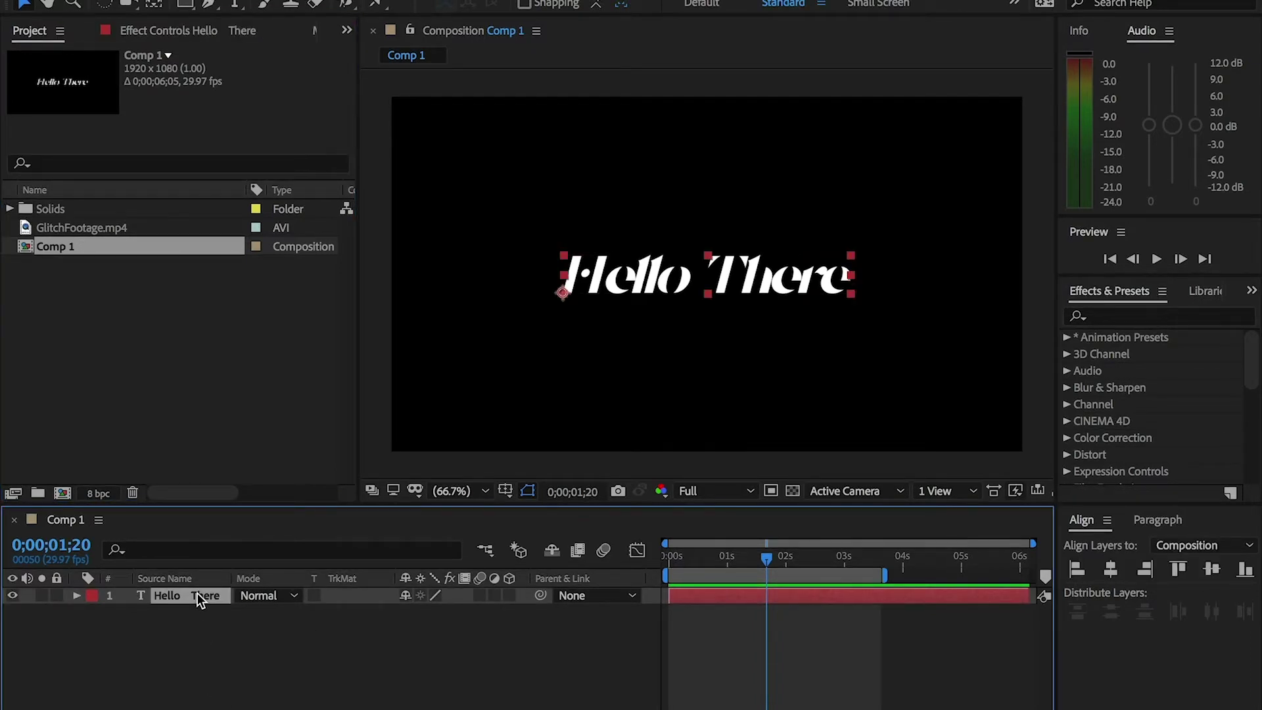
key("Delete")
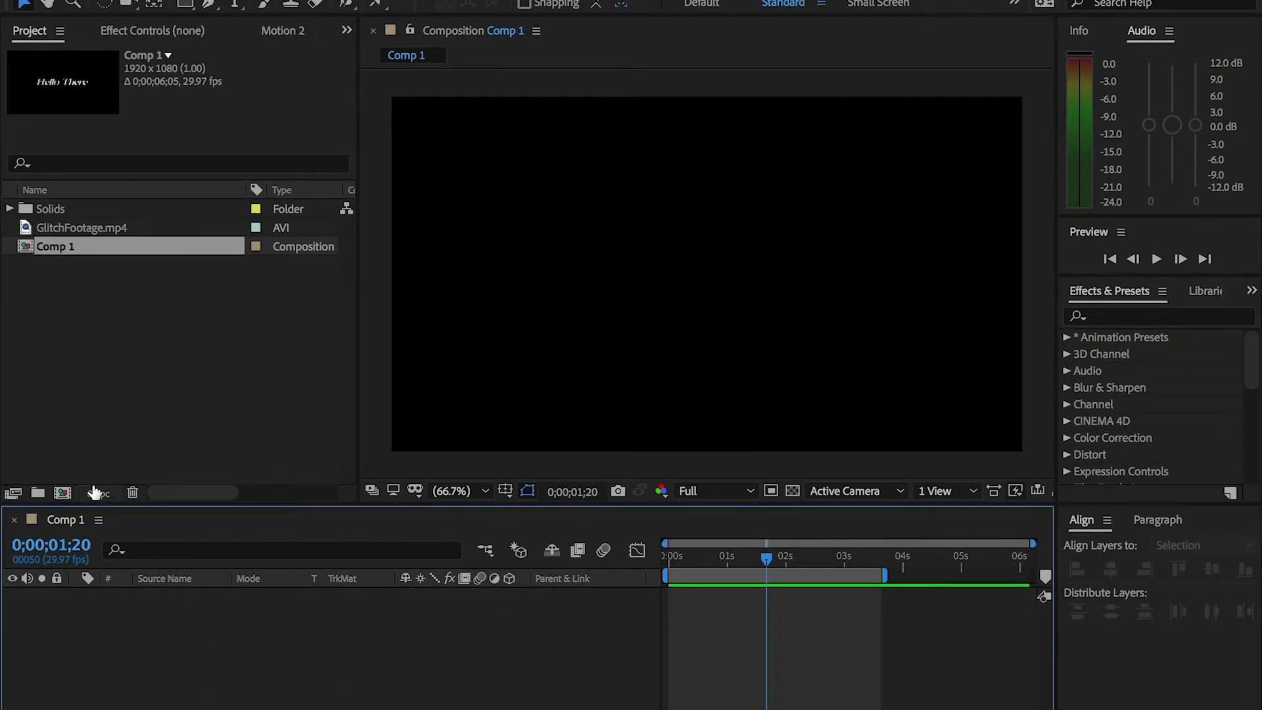
left_click(63, 494)
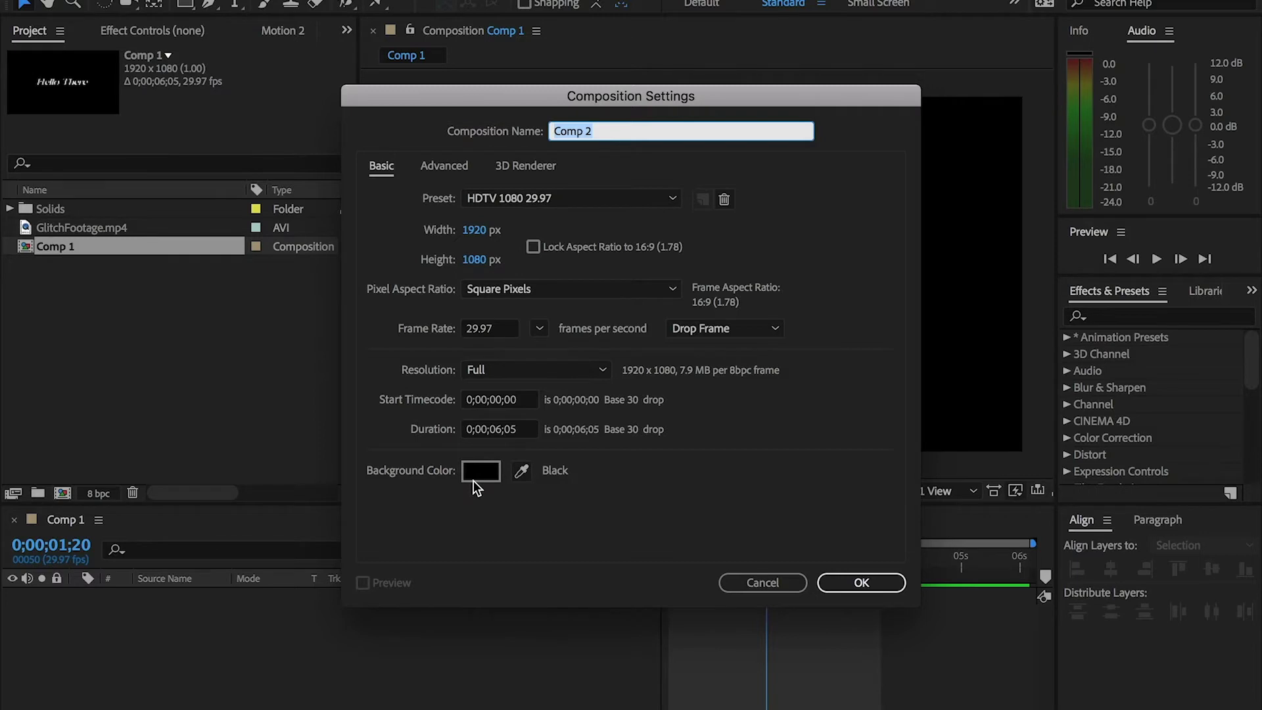
left_click(756, 583)
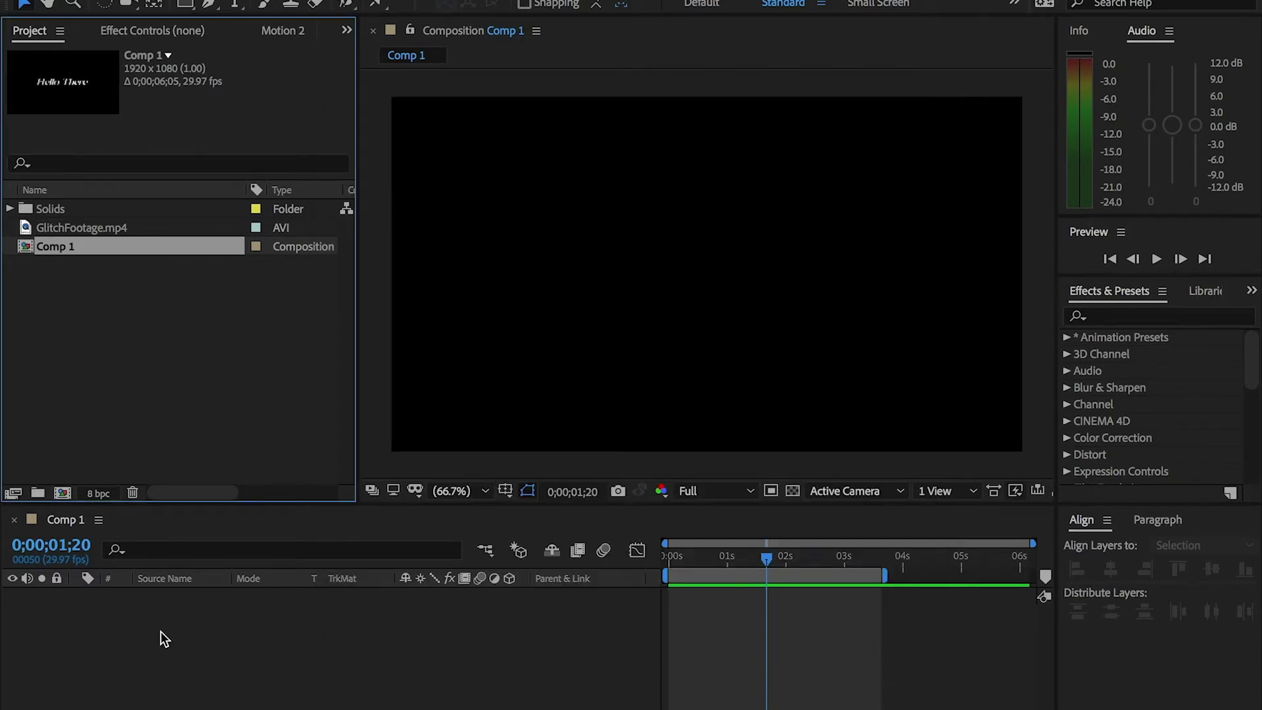
left_click(234, 4)
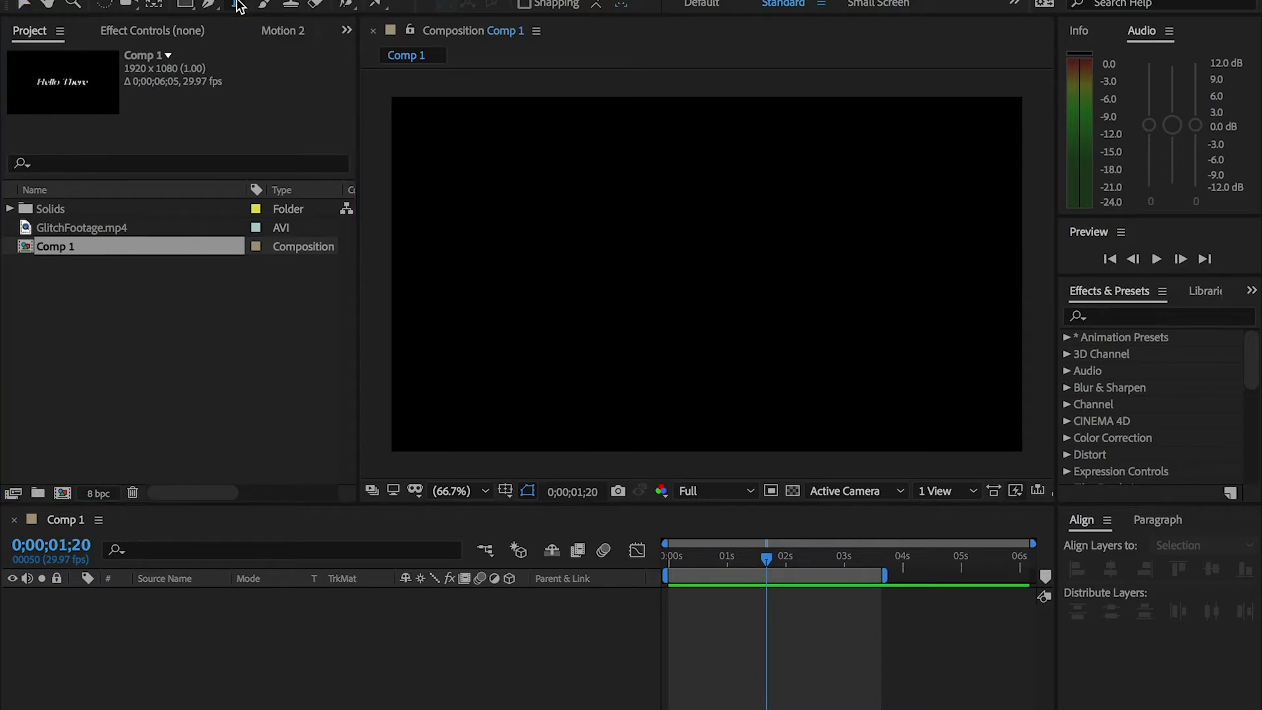
- Create a new text layer reading 'Hello There' in the comp
left_click(545, 281)
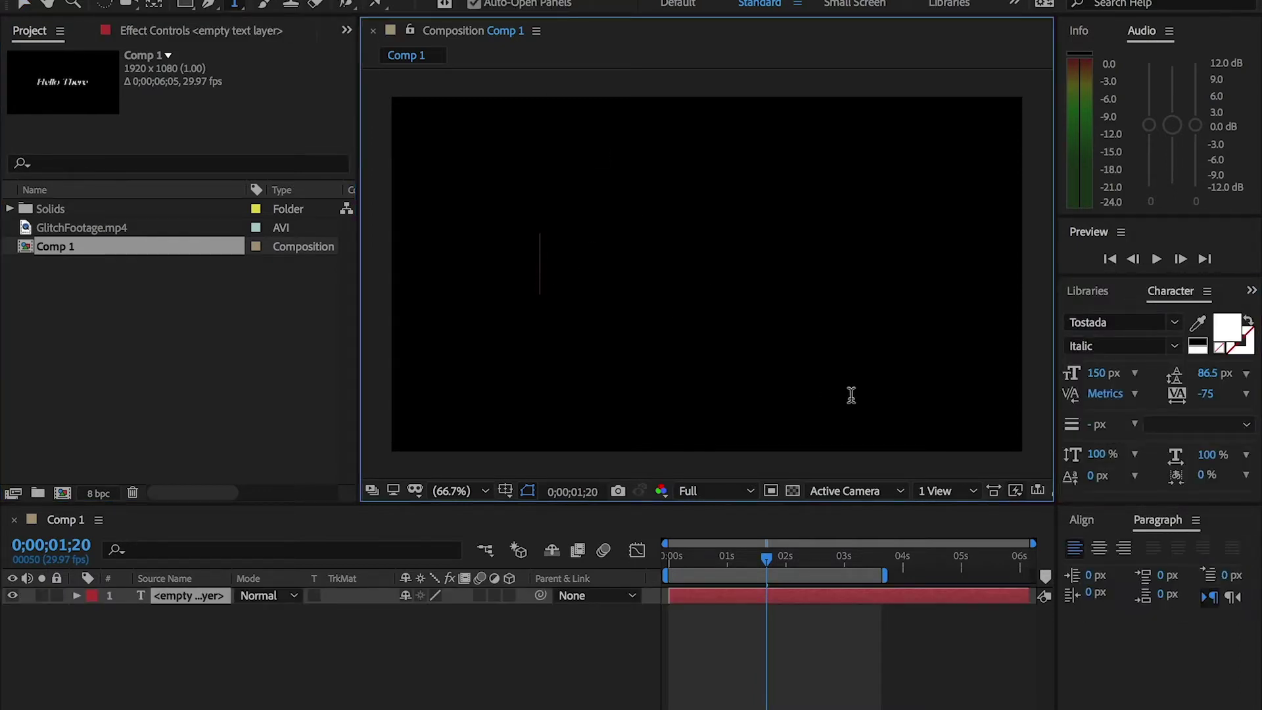
type("Hello")
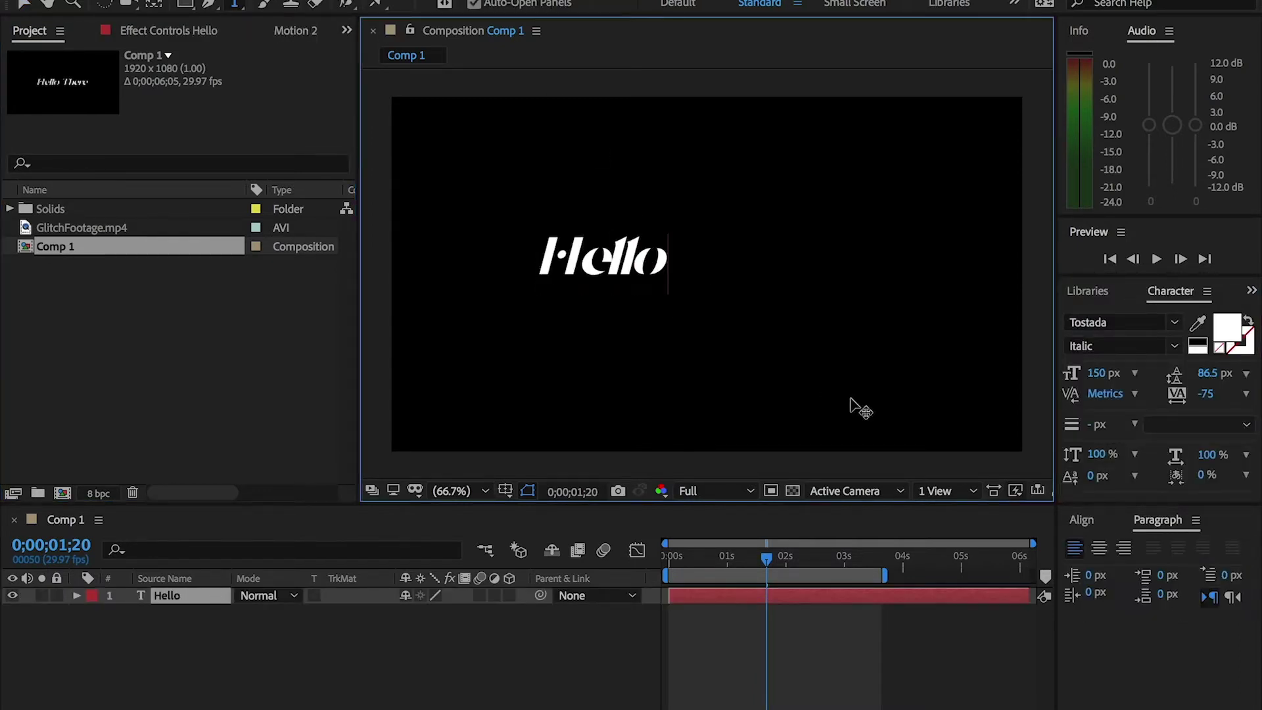
type(" There")
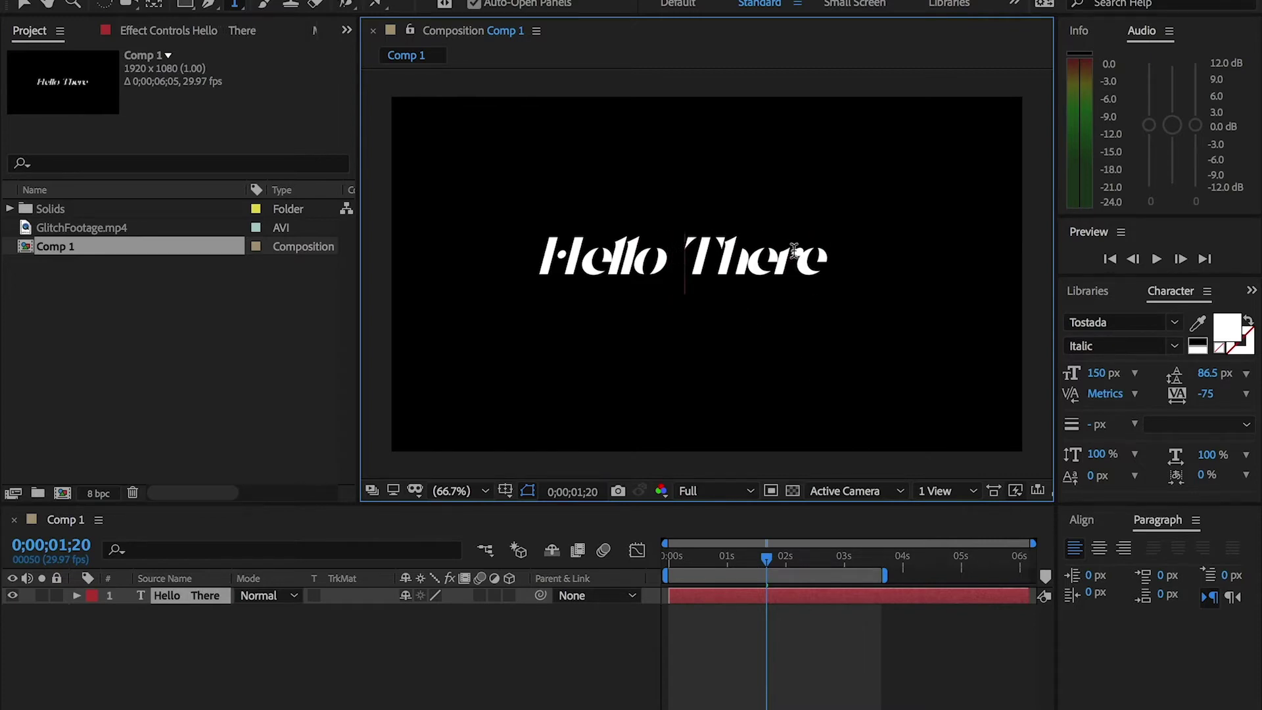
key("Escape")
key("Delete")
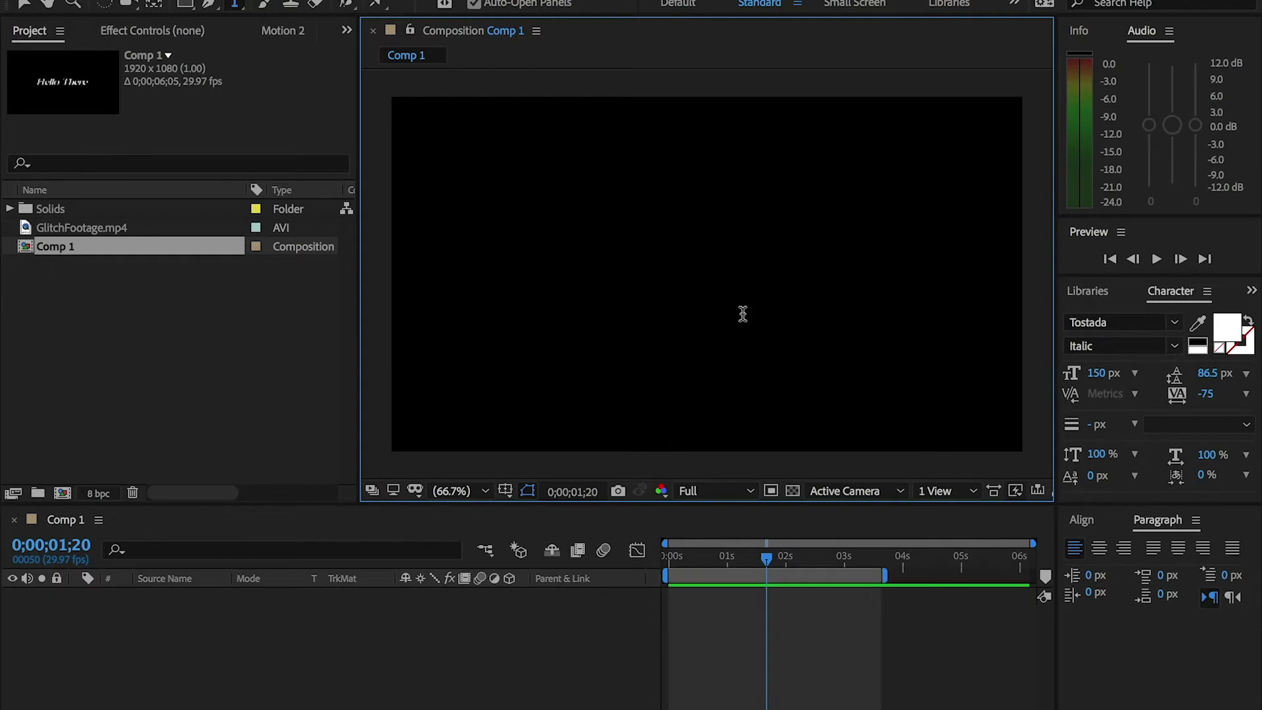
left_click(618, 240)
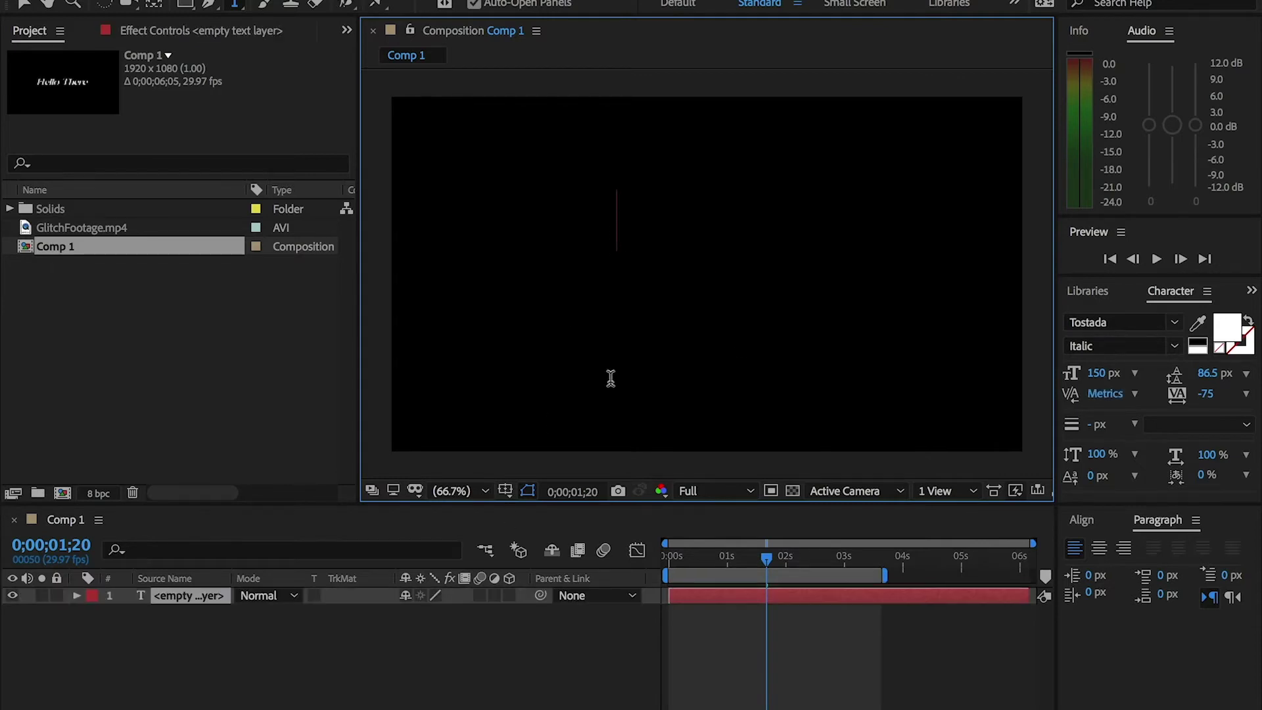
type("Hello the")
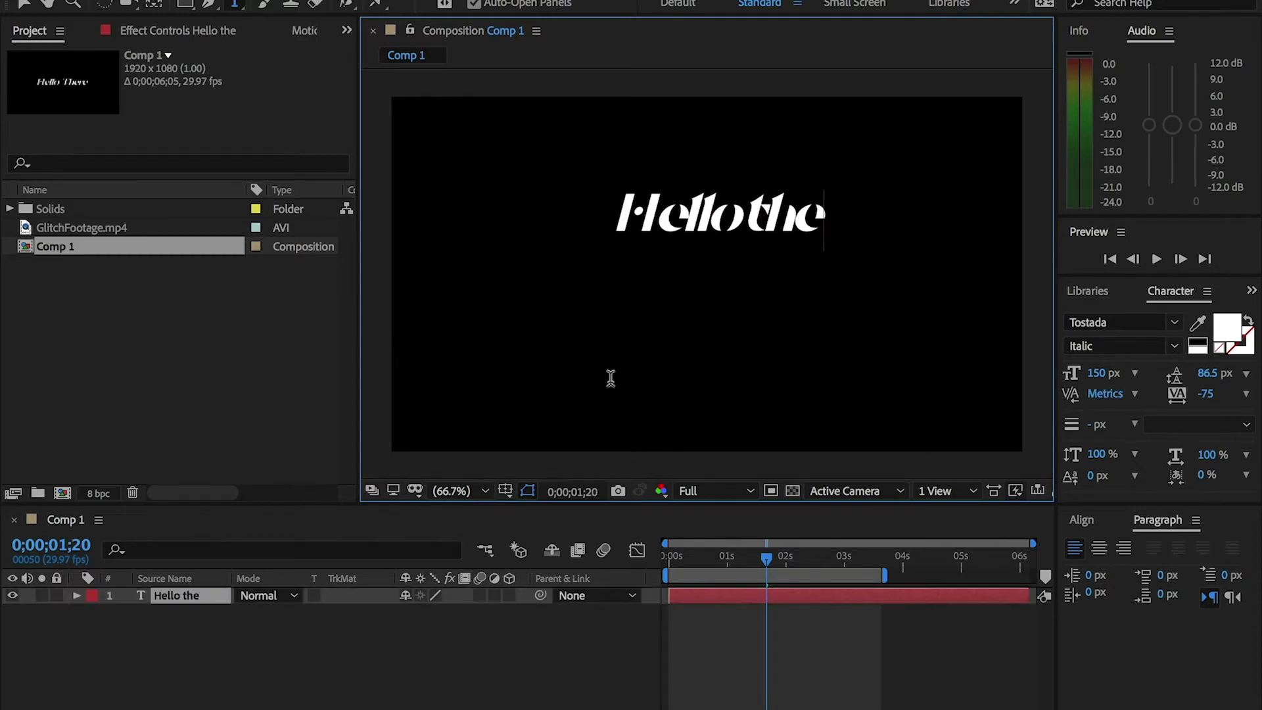
key("BackSpace")
key("BackSpace")
key("BackSpace")
type("T")
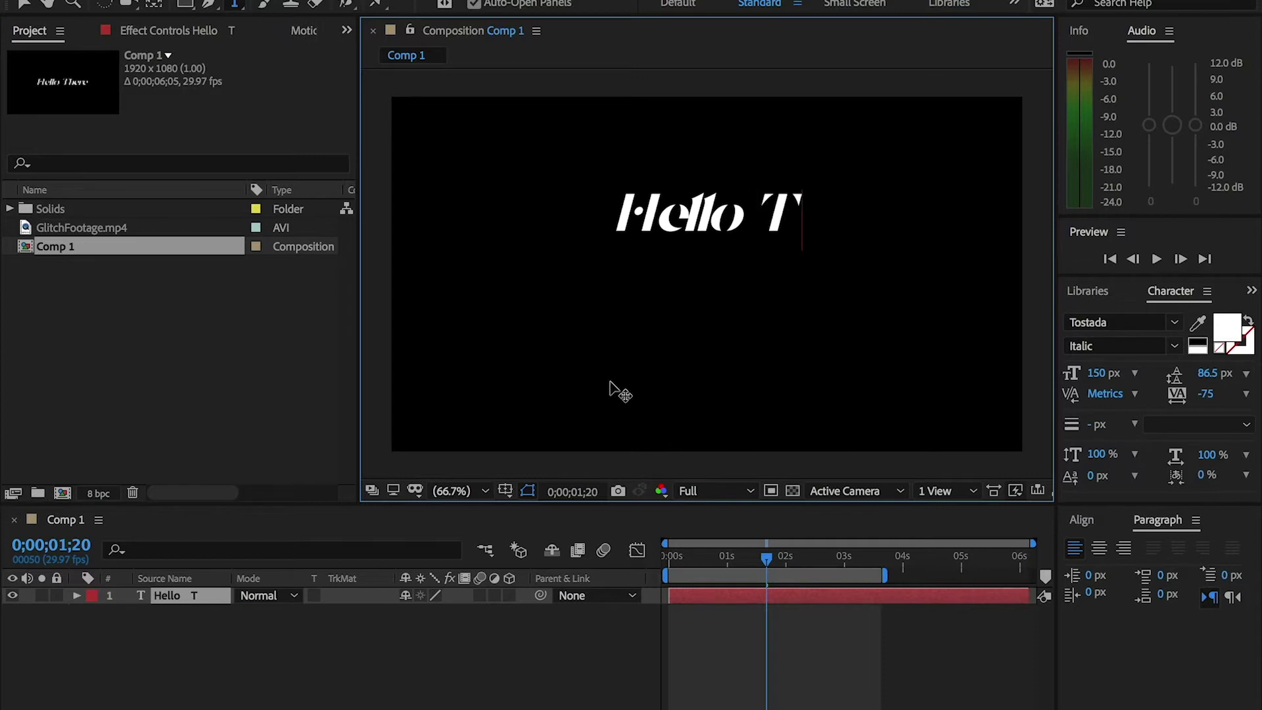
type("here")
left_click(202, 597)
- Centre the Hello There text horizontally and vertically in the comp
left_click(1084, 523)
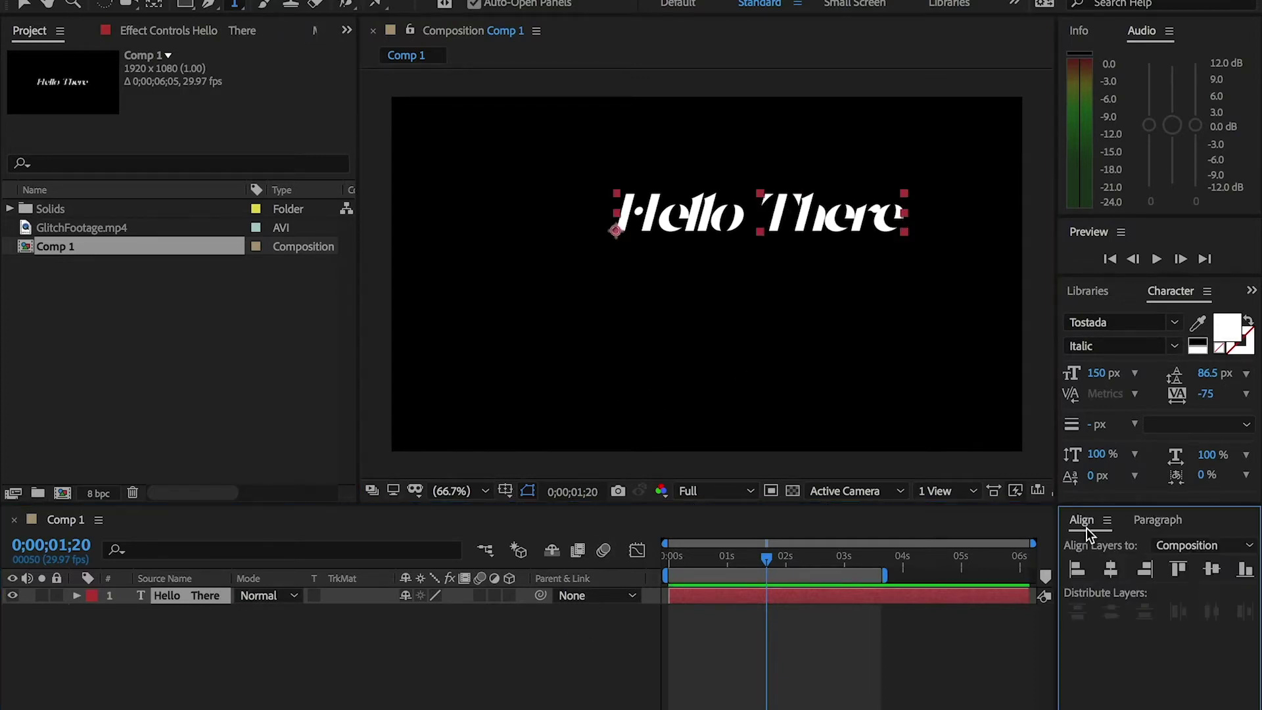
left_click(1111, 569)
left_click(1212, 569)
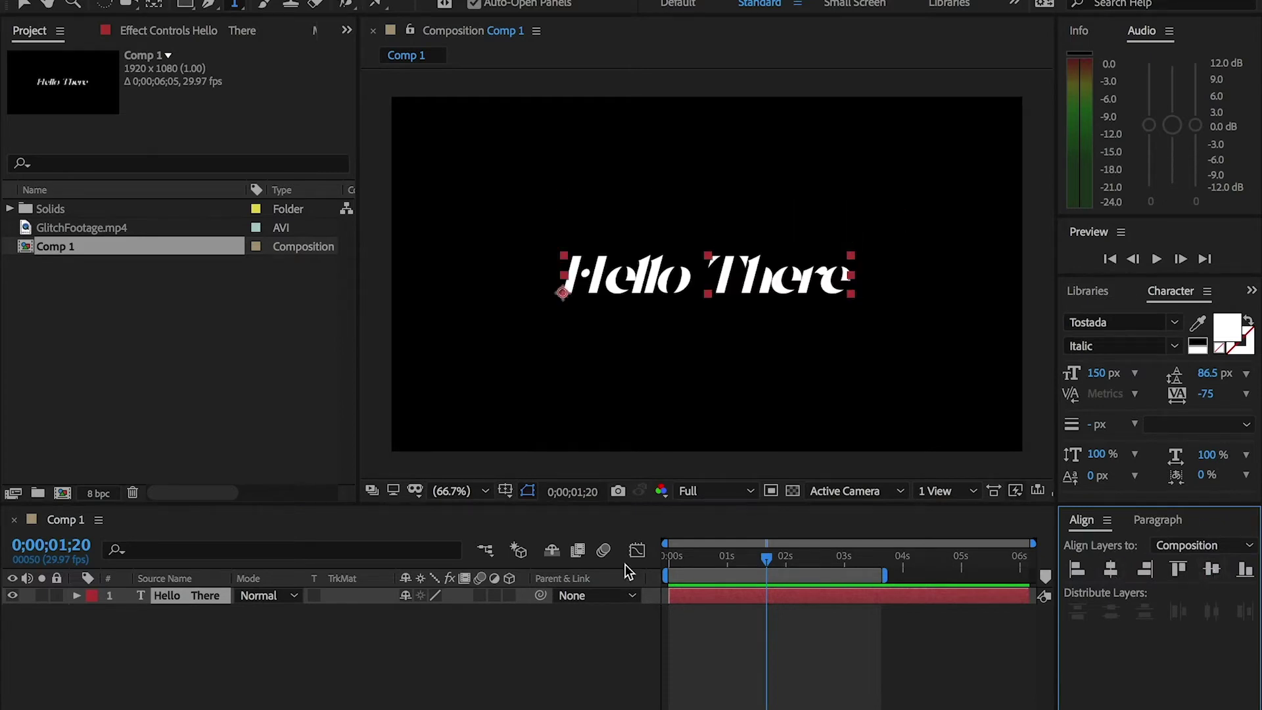
left_click(413, 643)
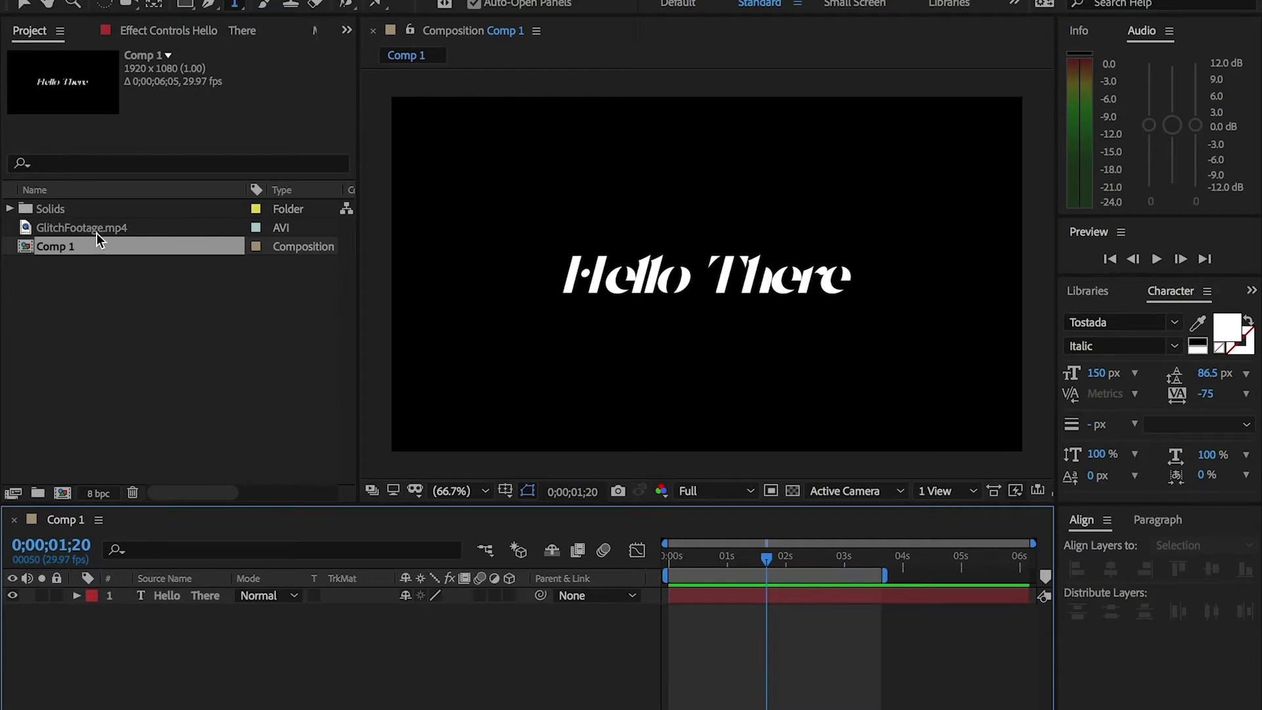
- Add GlitchFootage.mp4 to the comp above the text layer and preview it
left_click_drag(93, 230, 189, 618)
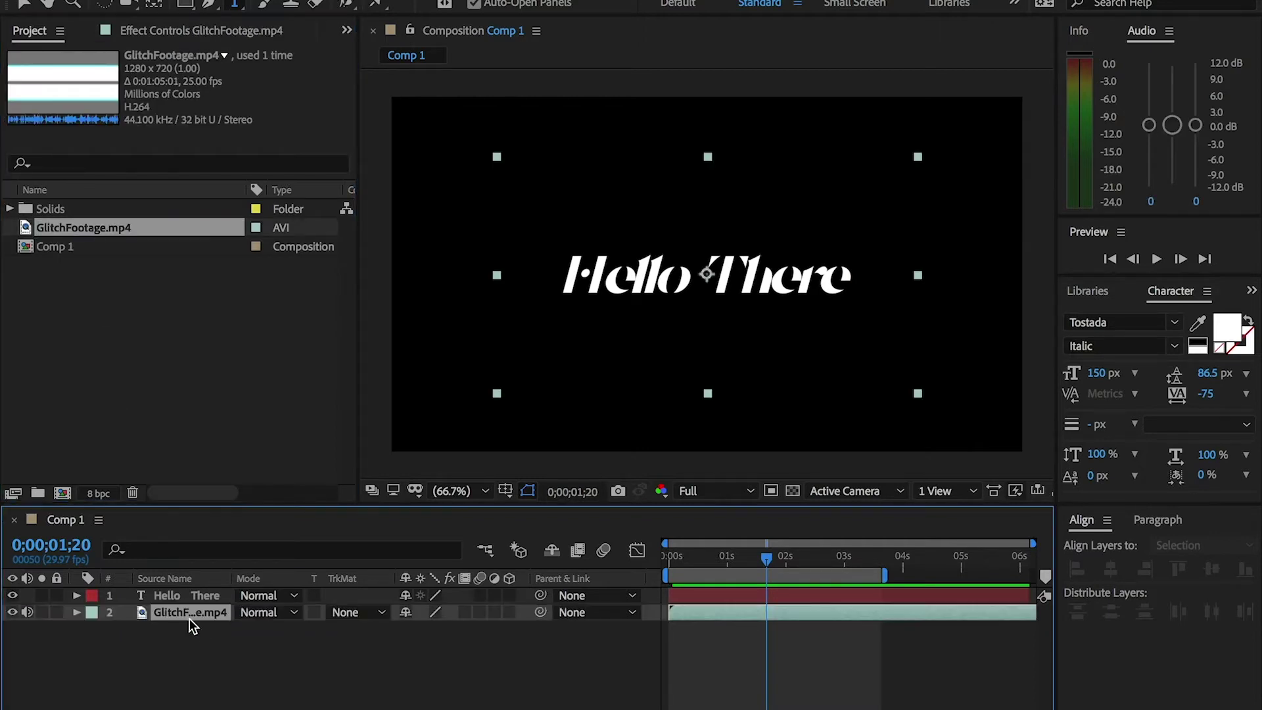
left_click_drag(189, 614, 190, 591)
left_click(674, 558)
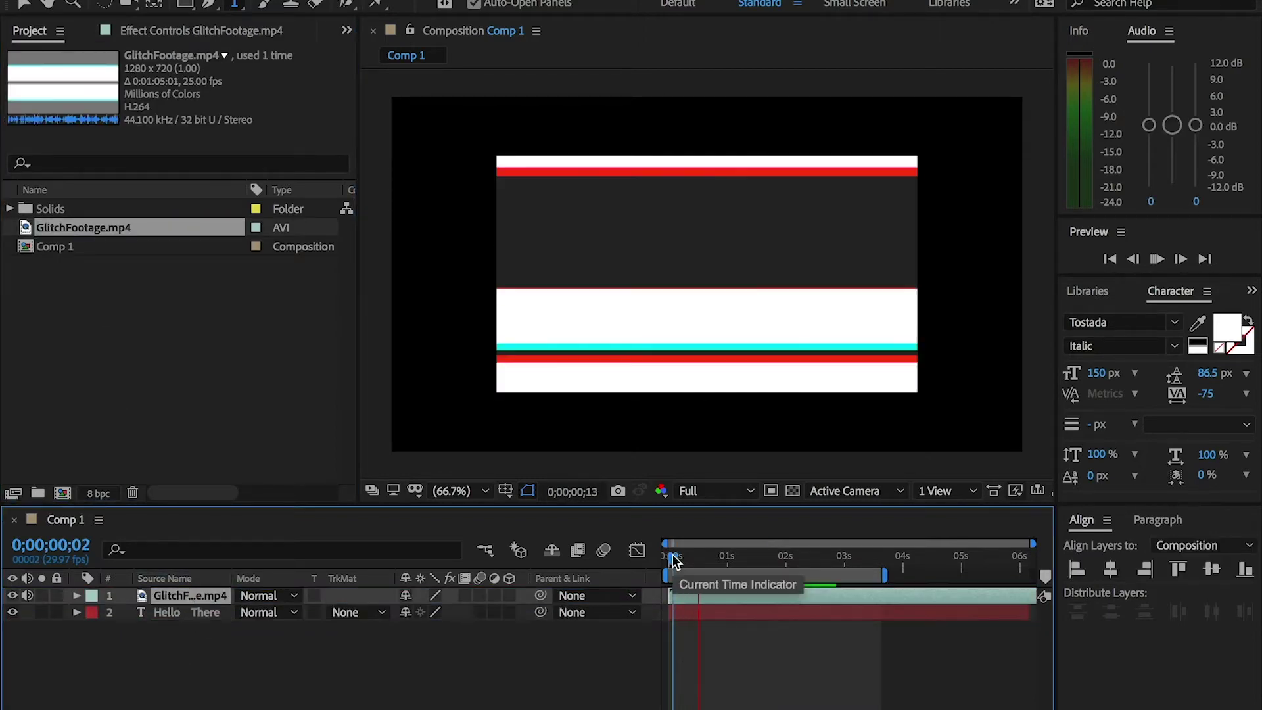
key("space")
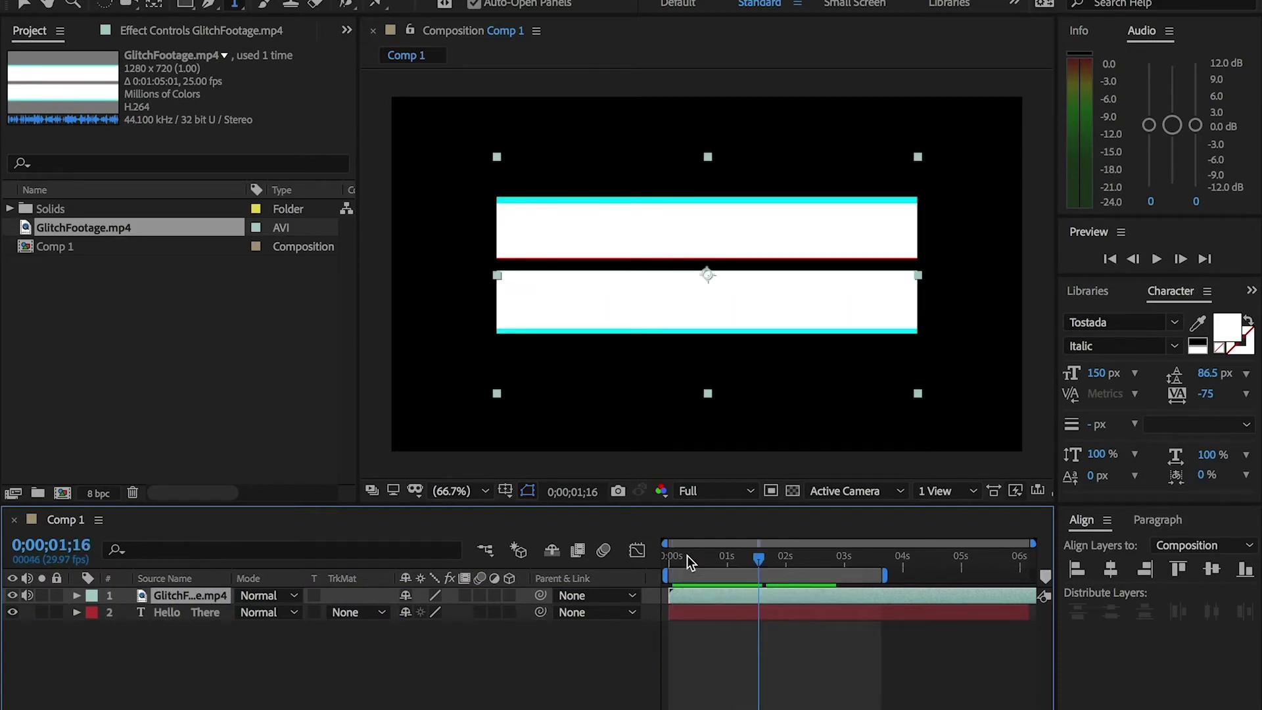
- Scale the GlitchFootage layer to 114% so it fills the frame
left_click(194, 595)
key("s")
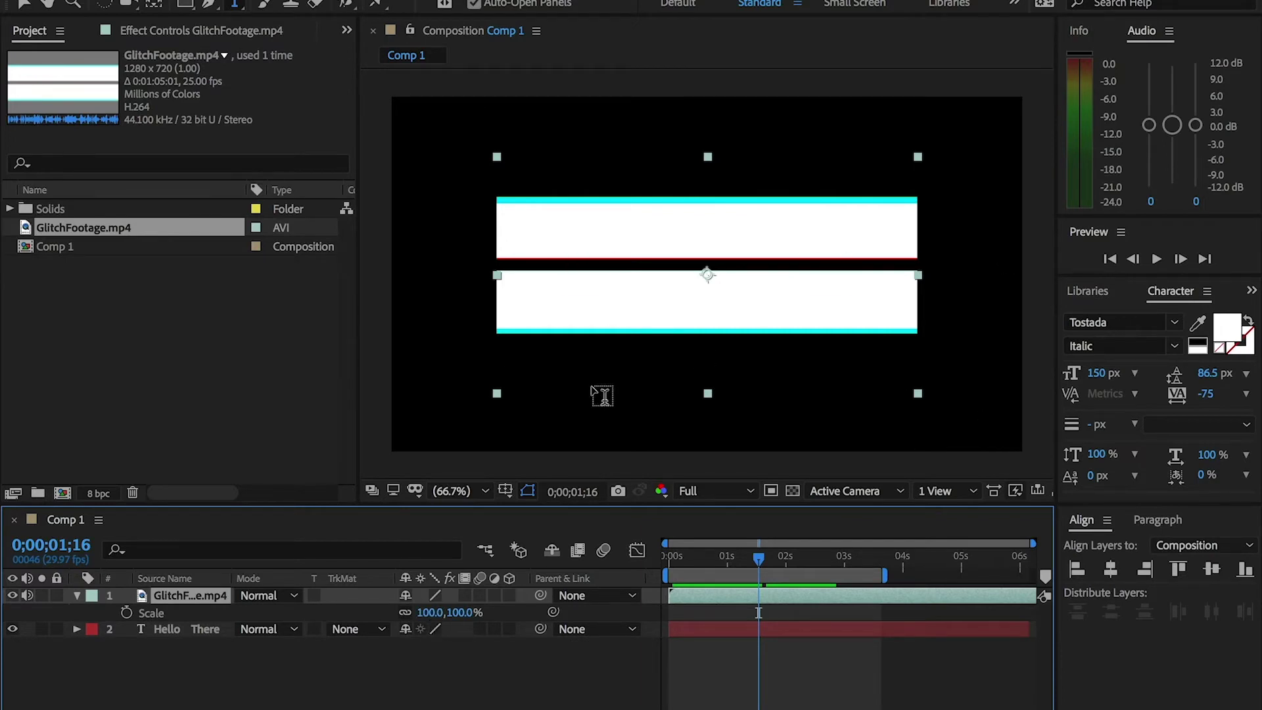
left_click_drag(429, 612, 519, 605)
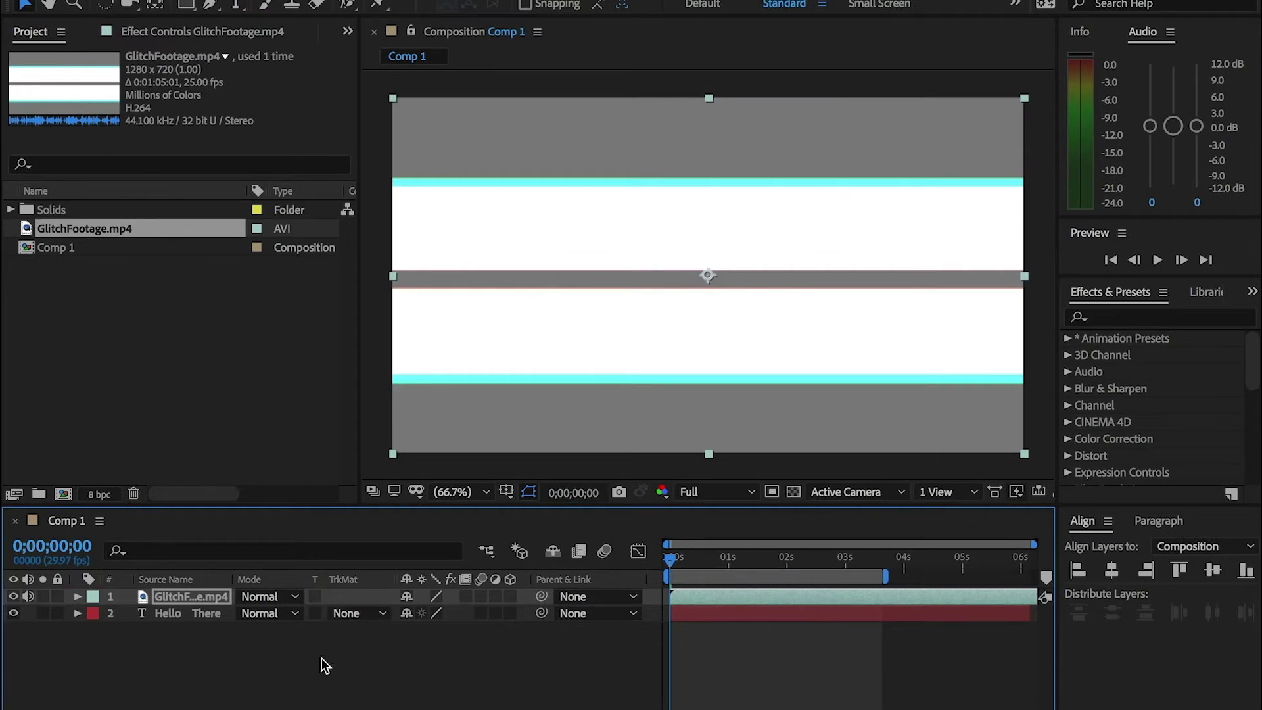
right_click(322, 657)
- Add a new adjustment layer and place it beneath the GlitchFootage layer
mouse_move(441, 515)
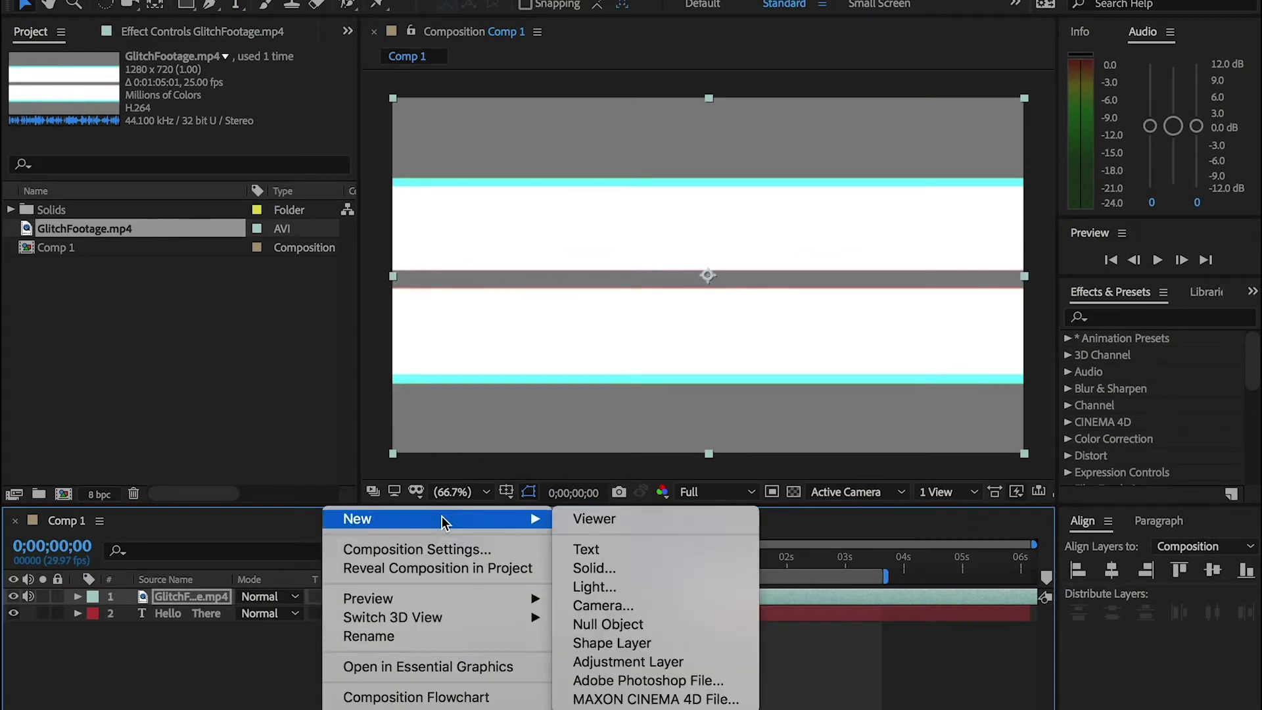
left_click(683, 662)
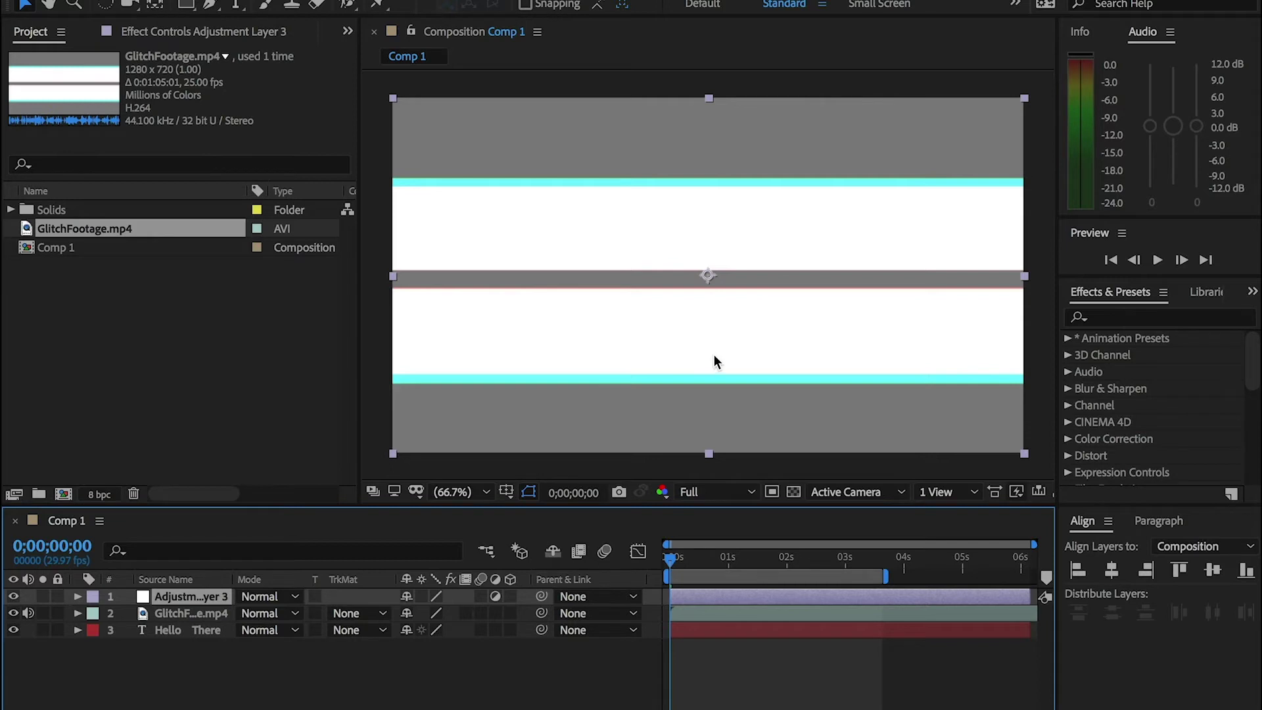
left_click_drag(213, 593, 190, 626)
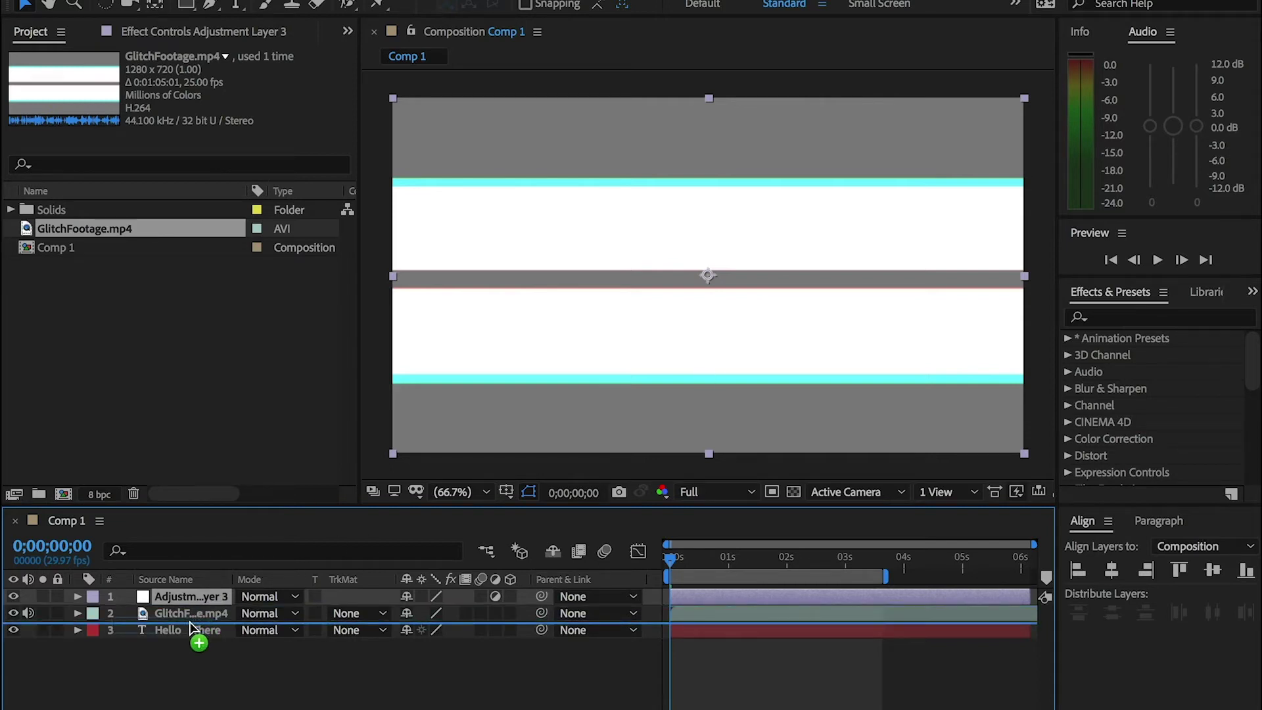
left_click_drag(191, 626, 191, 622)
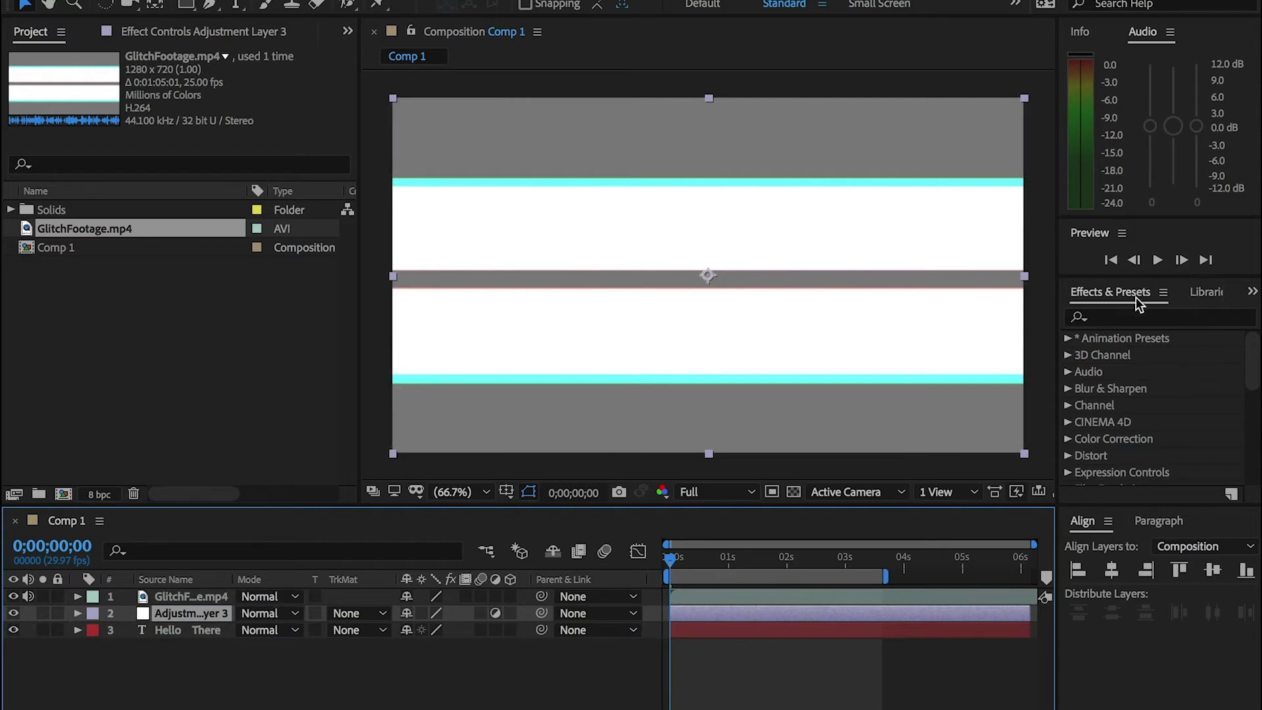
- Apply Displacement Map to the adjustment layer using GlitchFootage.mp4 as the map, footage hidden
left_click(1126, 316)
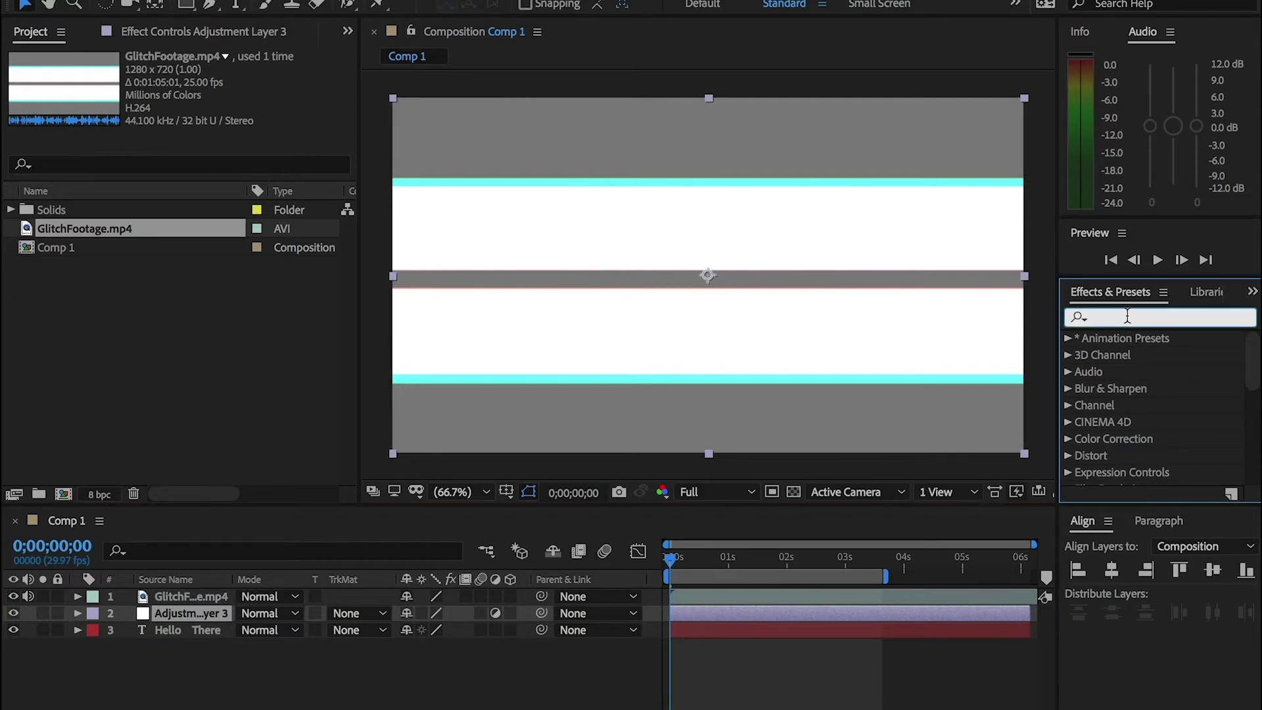
type("Disp")
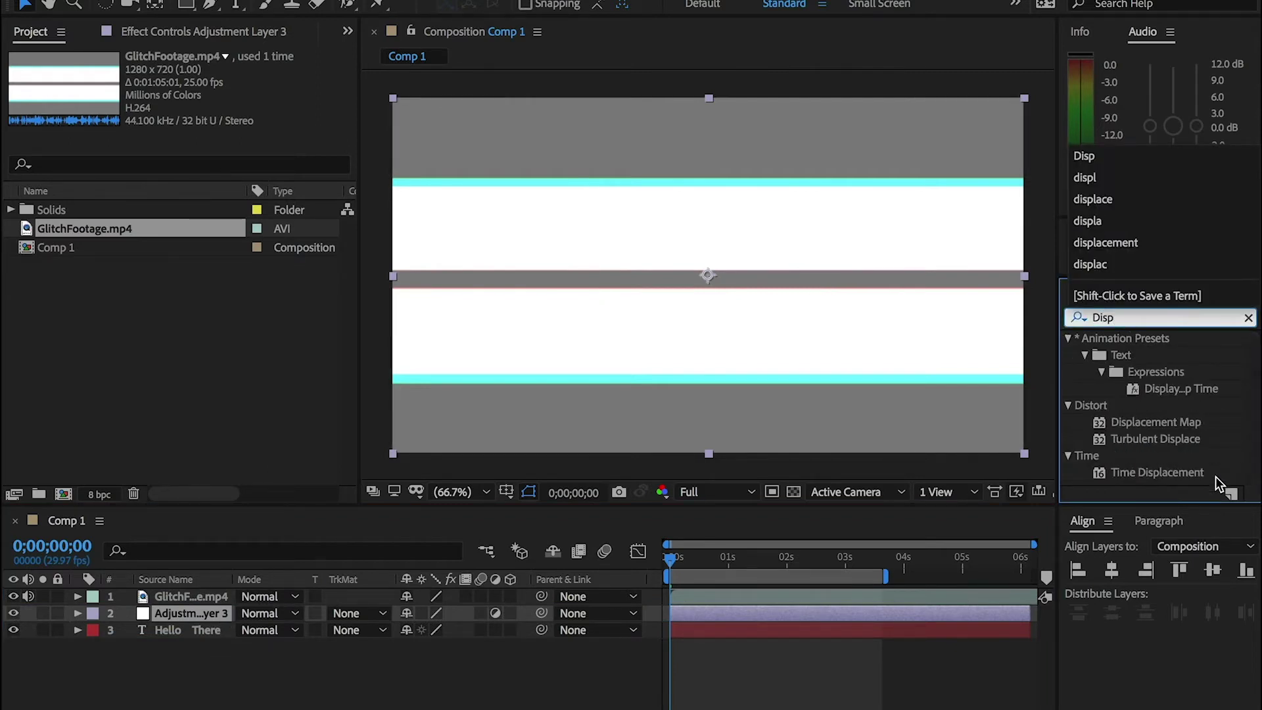
left_click_drag(1184, 426, 183, 614)
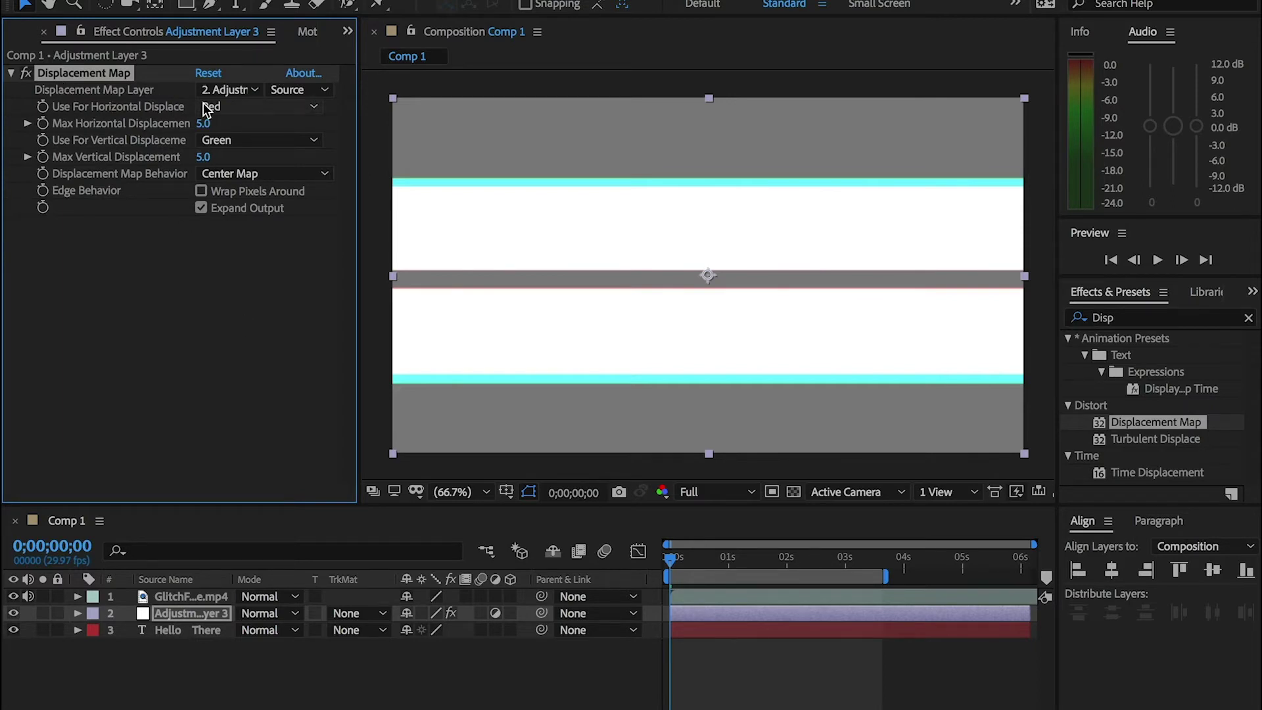
left_click(241, 90)
left_click(243, 138)
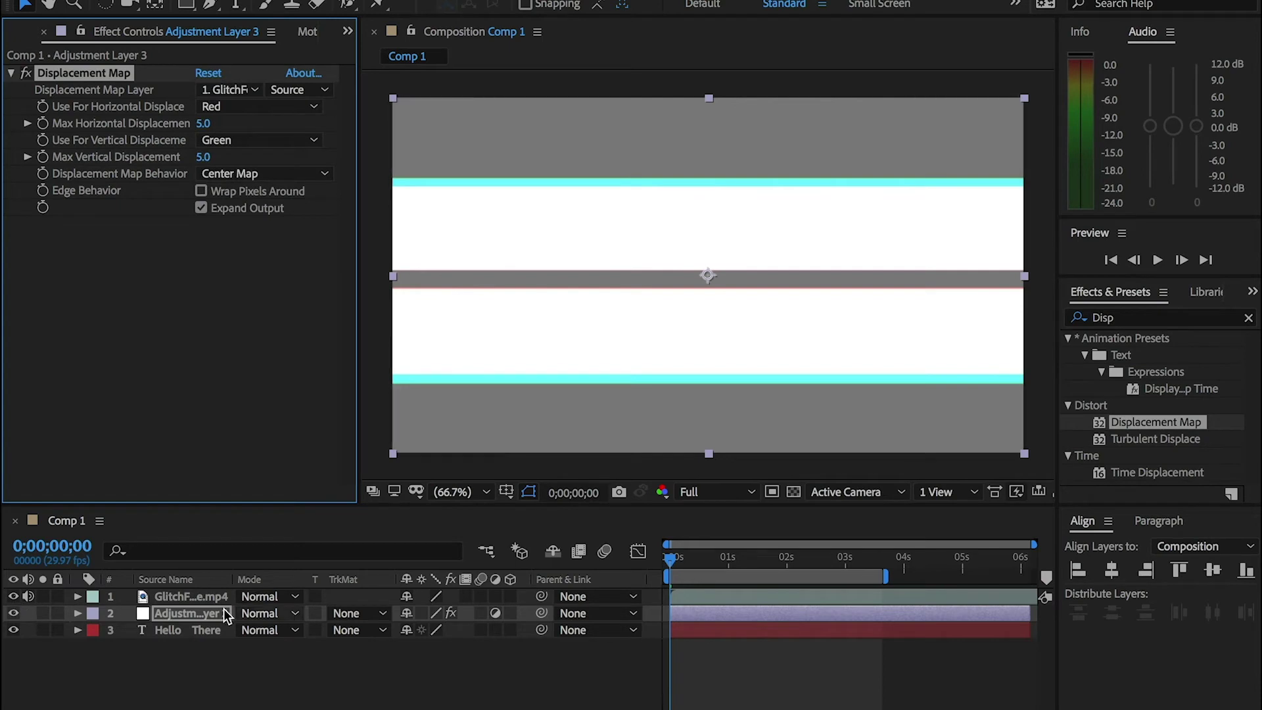
left_click(13, 596)
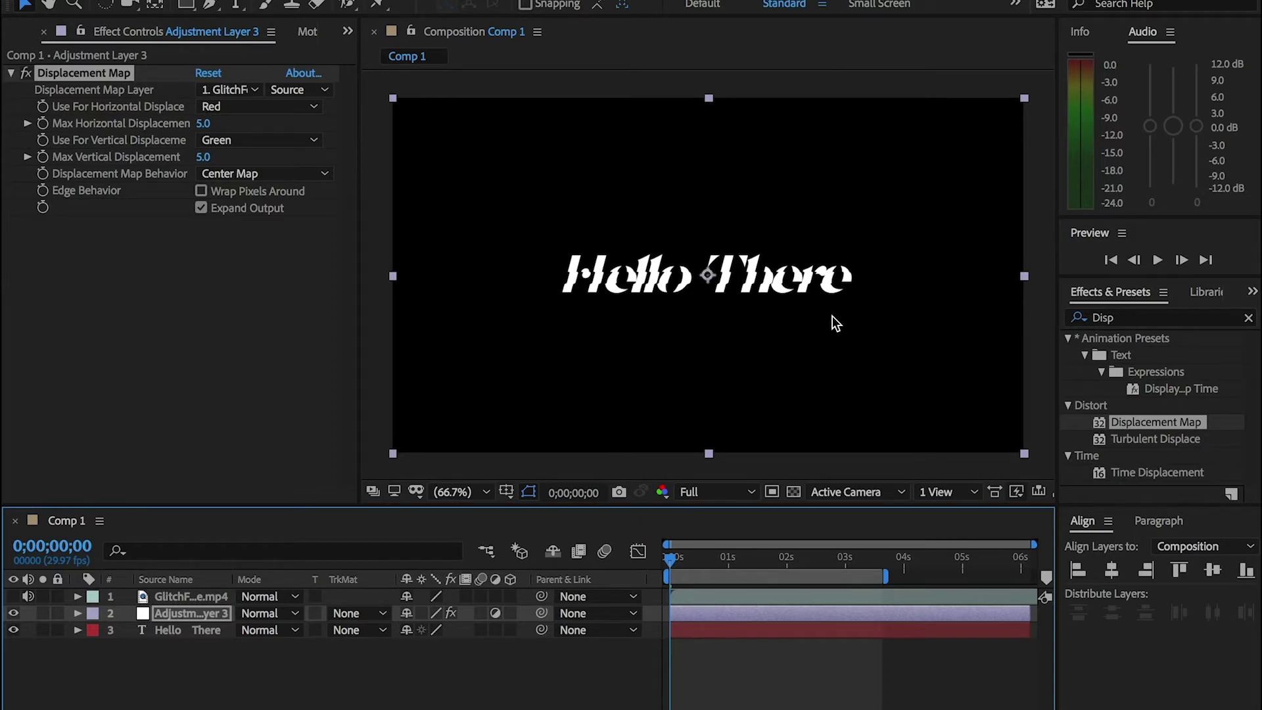
- Set Max Horizontal Displacement to 33 and Max Vertical Displacement to 19, then preview
key("space")
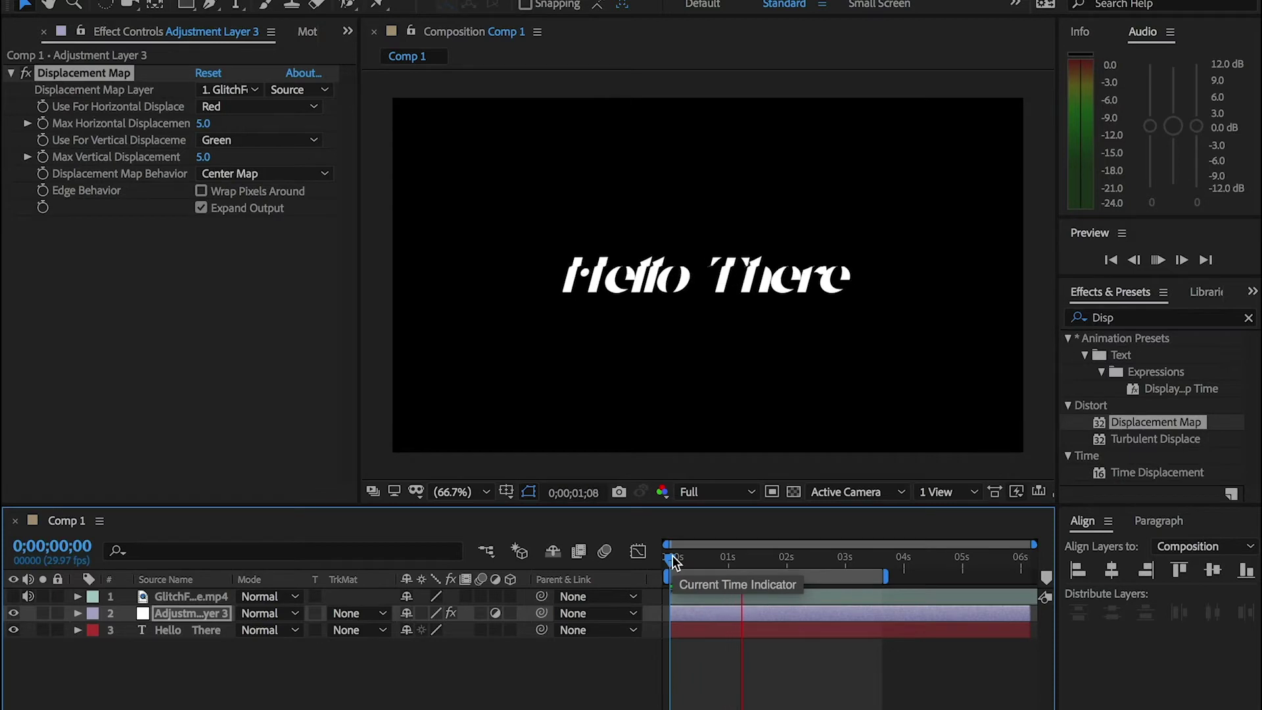
key("space")
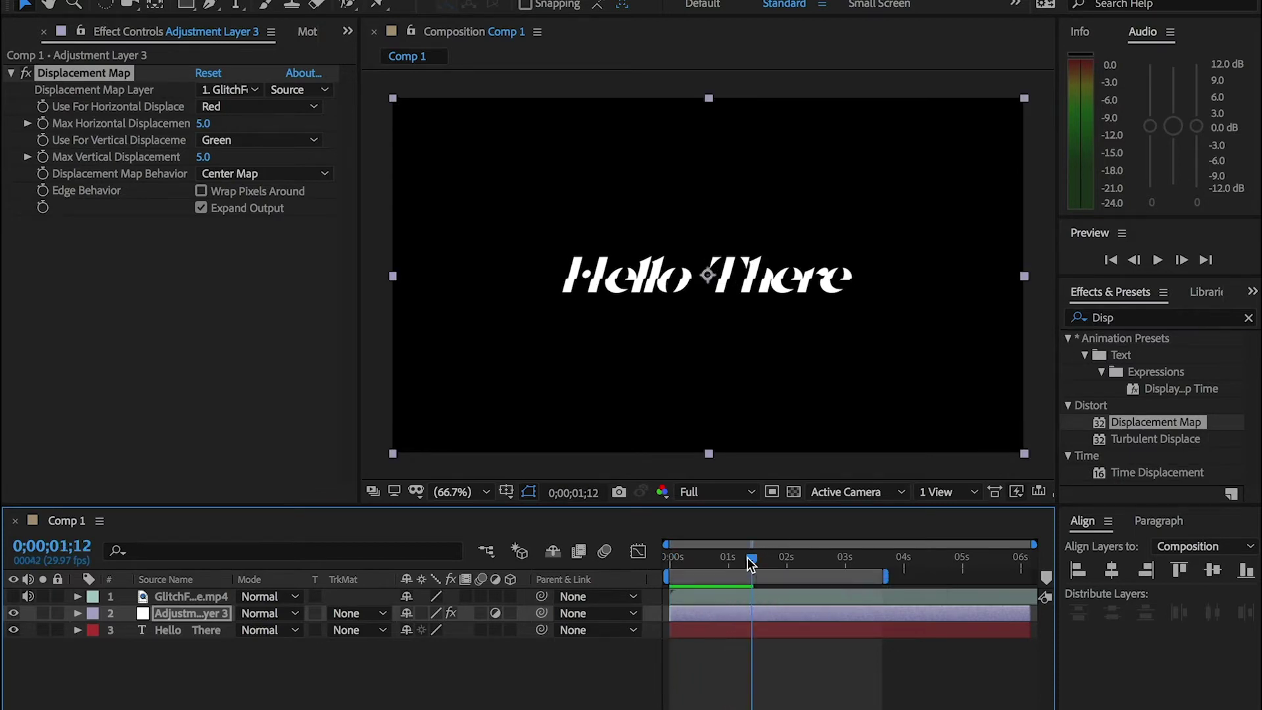
key("Home")
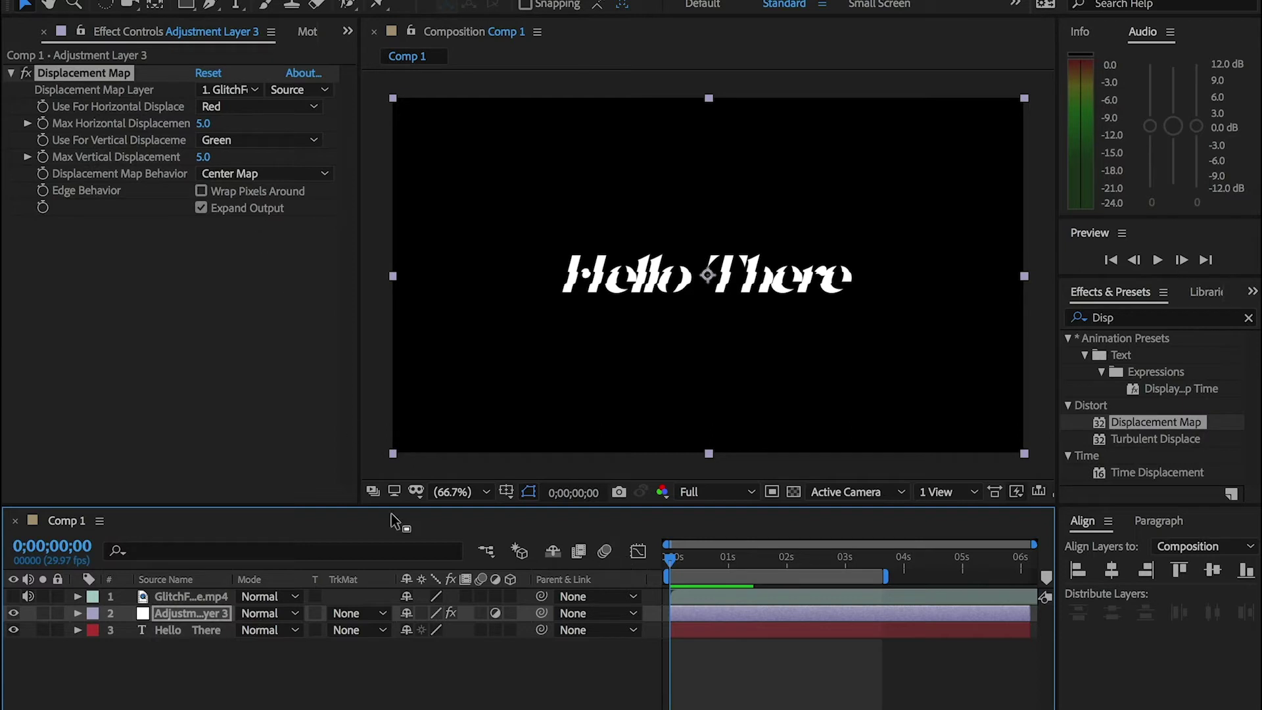
left_click(199, 616)
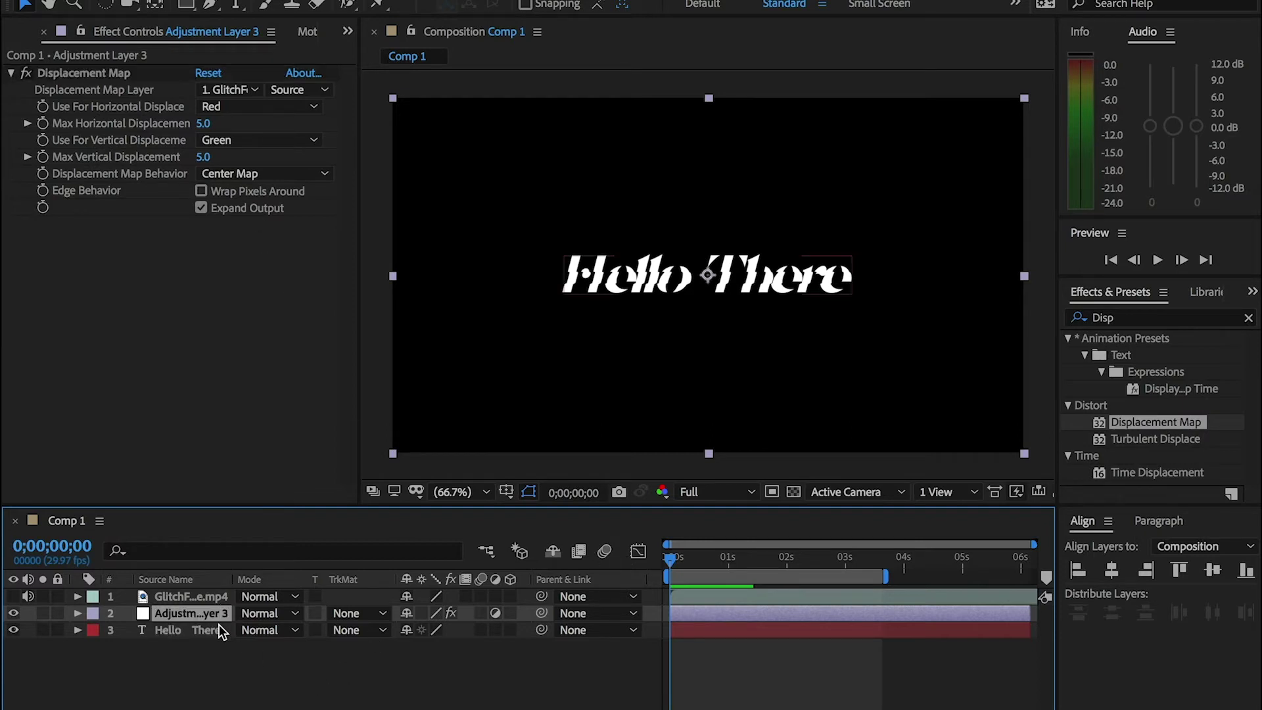
left_click_drag(202, 124, 226, 124)
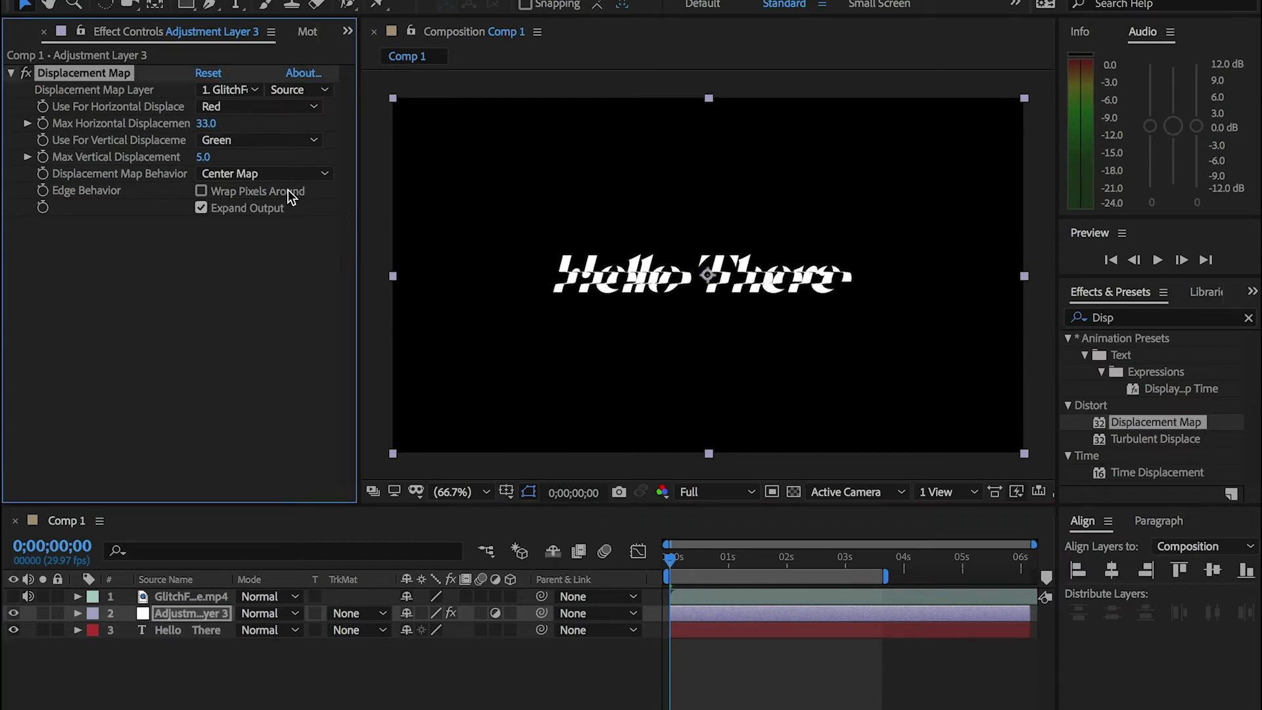
left_click_drag(205, 156, 221, 156)
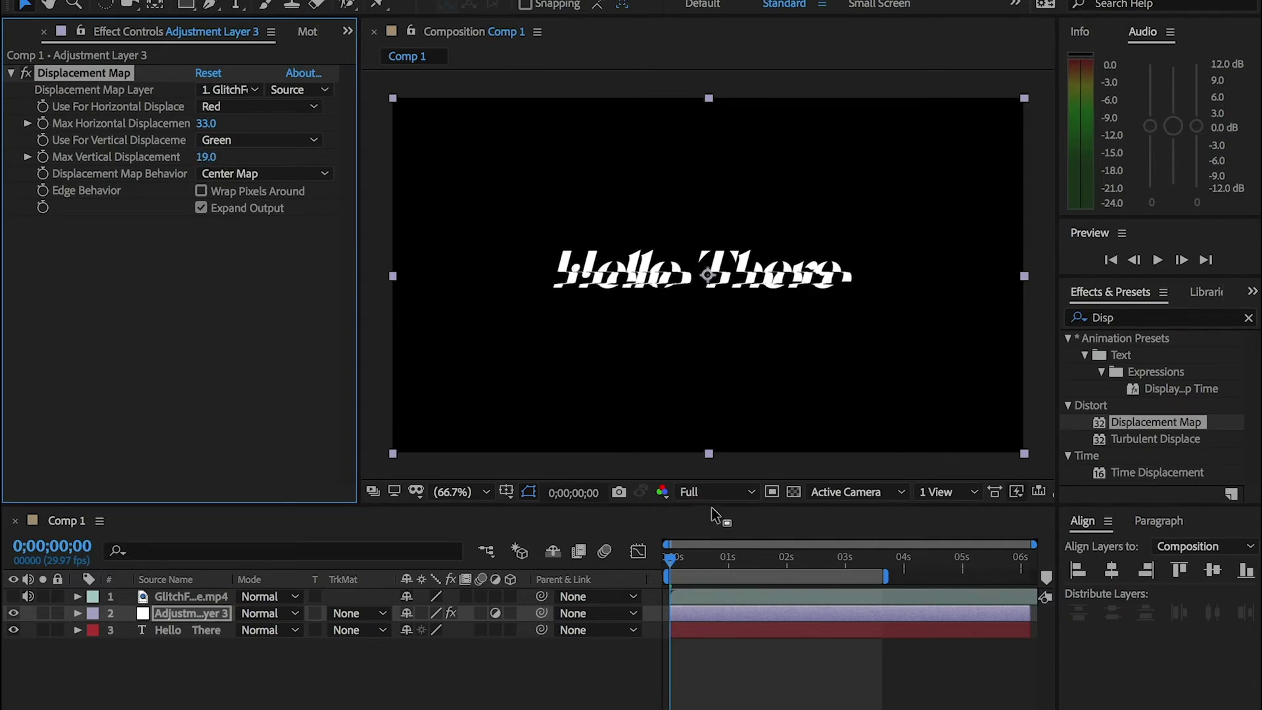
key("space")
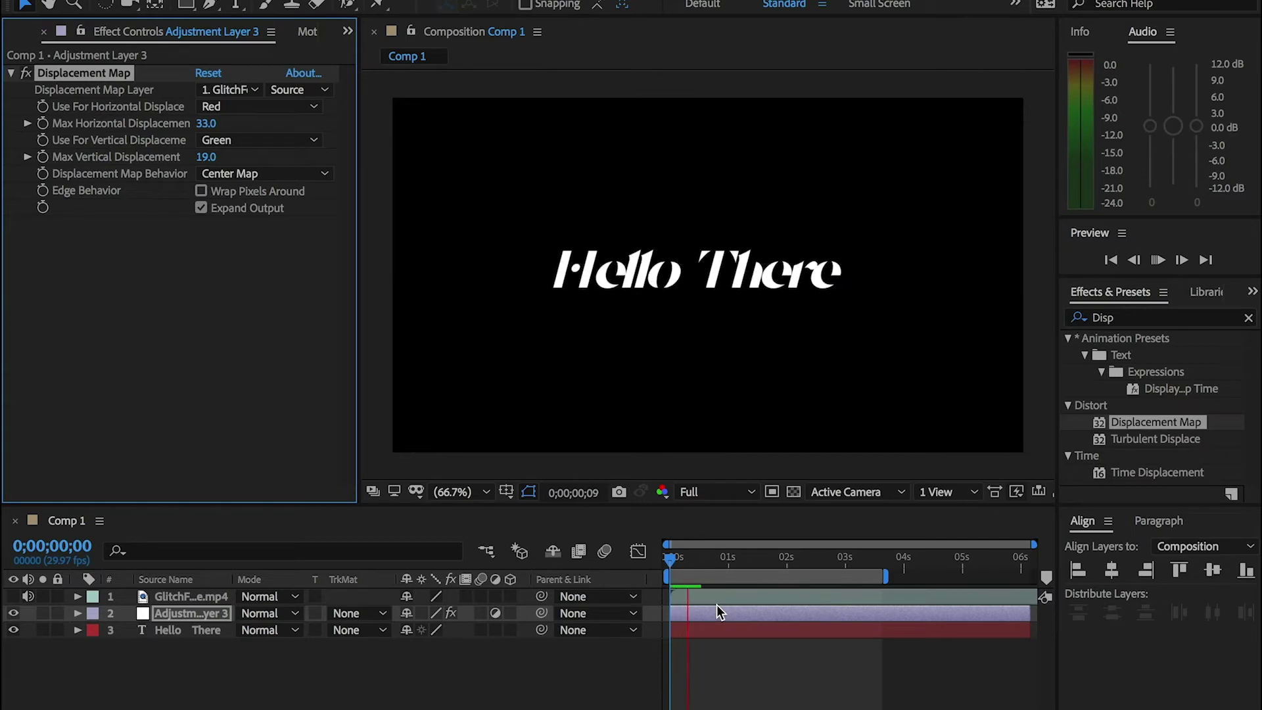
- Trim the adjustment layer's out point at 0;00;00;11 so only the opening frames glitch
left_click(718, 611)
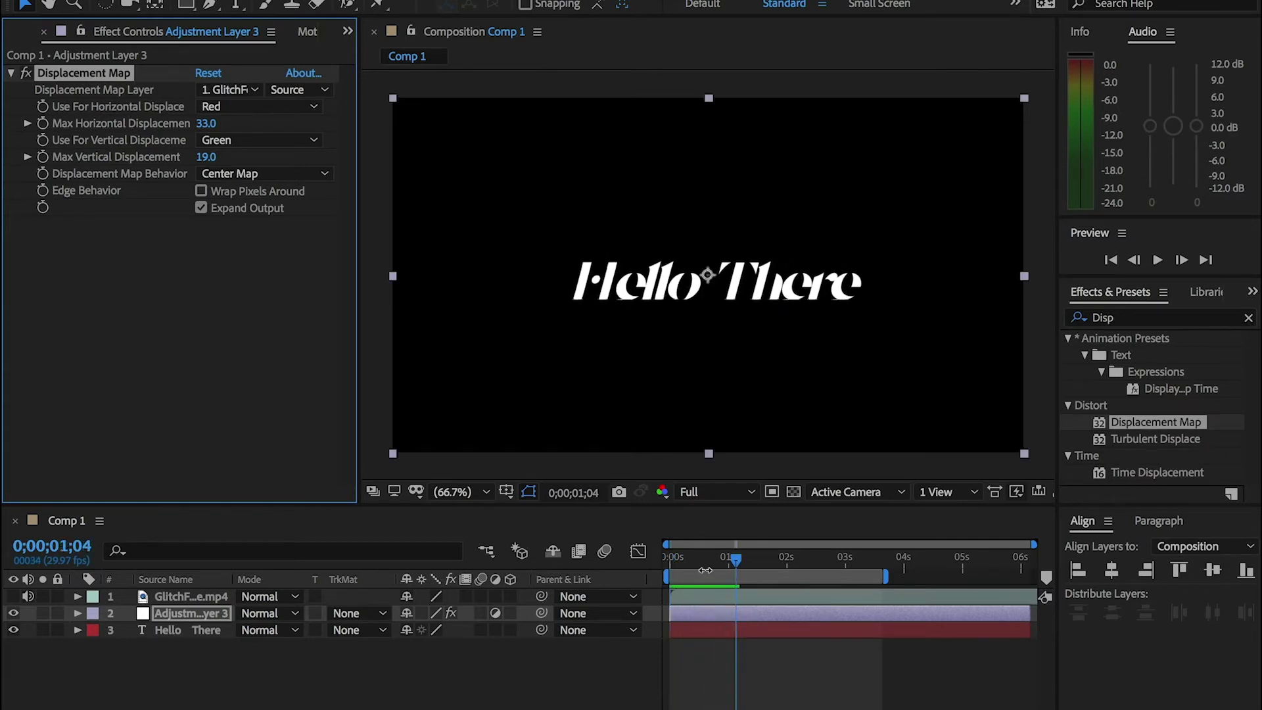
left_click_drag(679, 566, 647, 559)
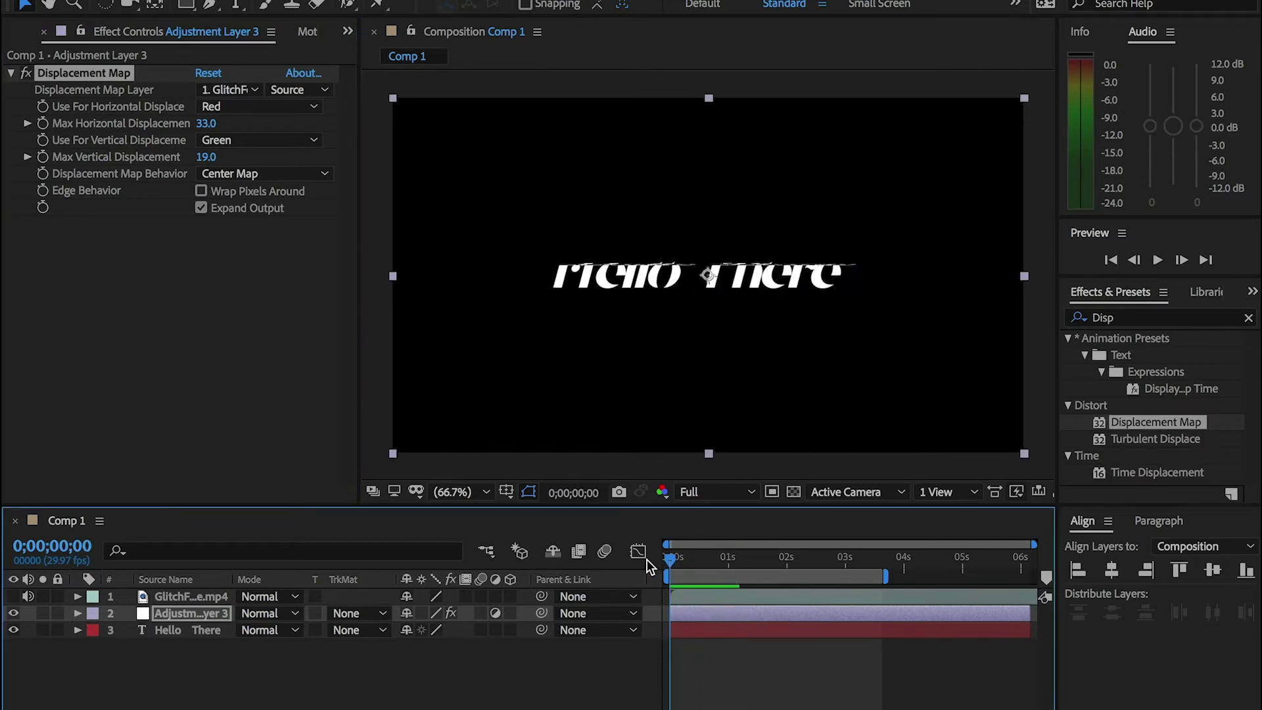
key("space")
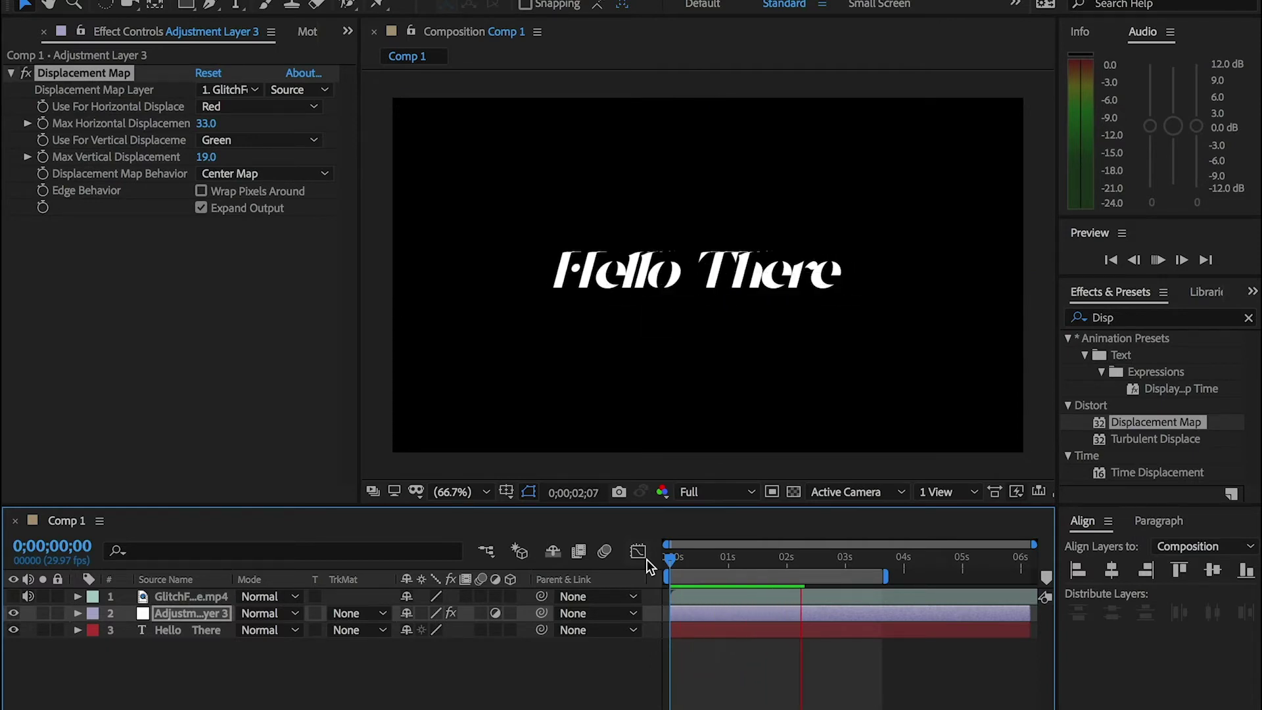
key("space")
key("space")
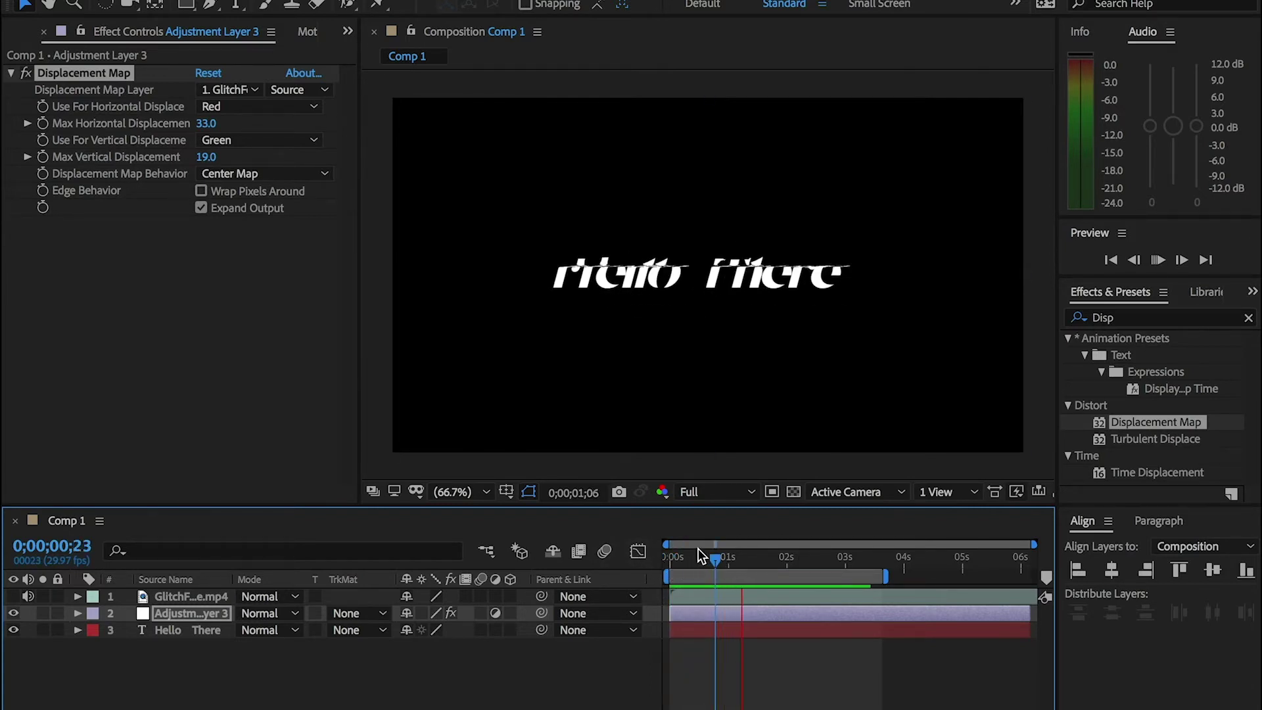
left_click_drag(705, 556, 691, 557)
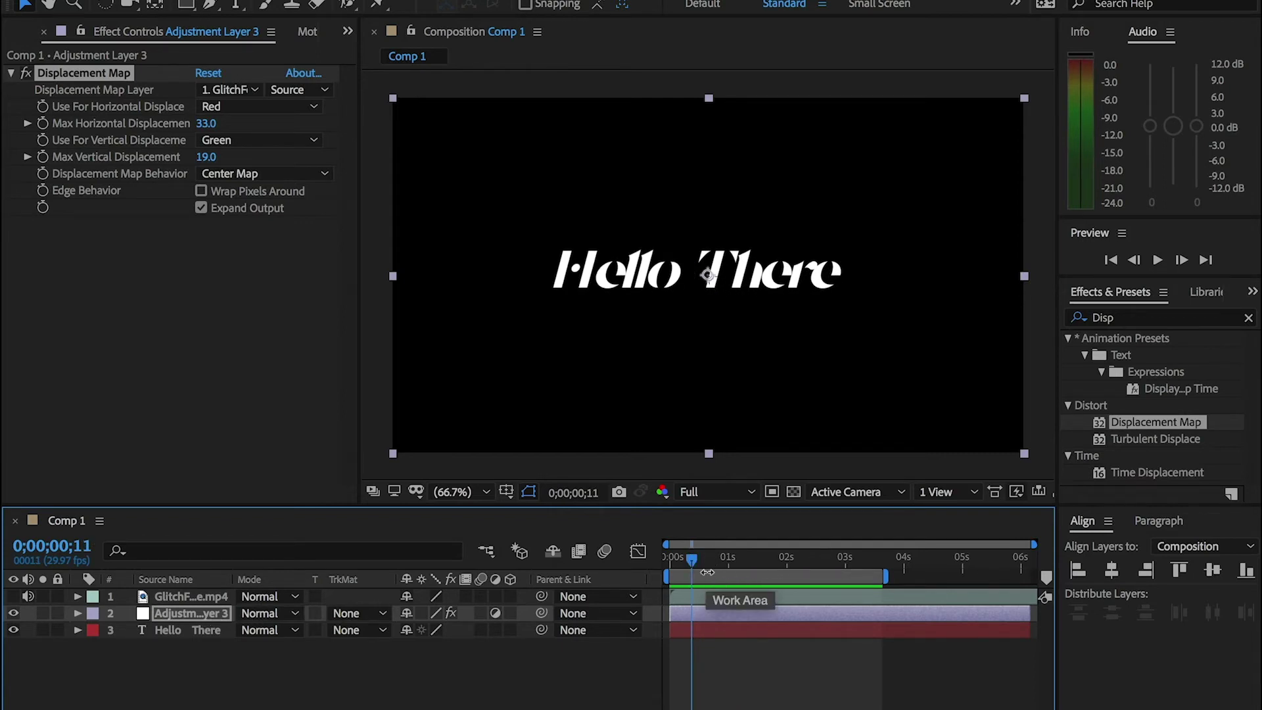
key("alt+]")
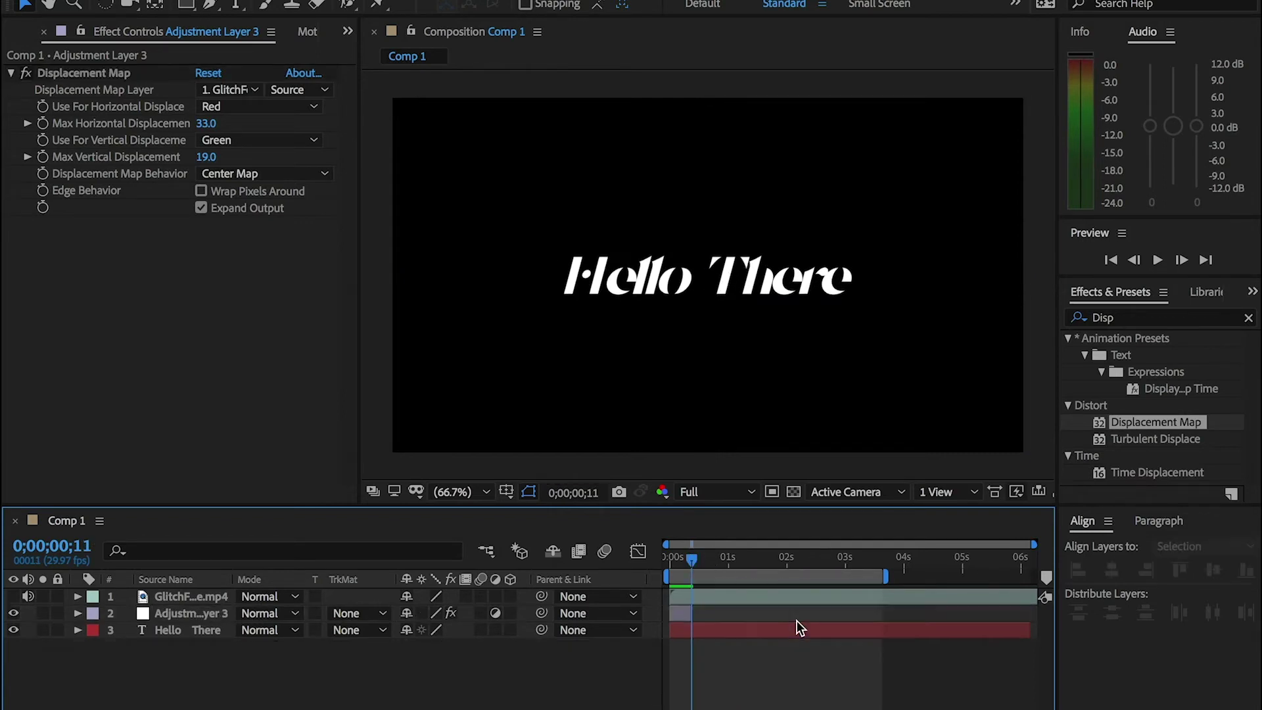
left_click(681, 616)
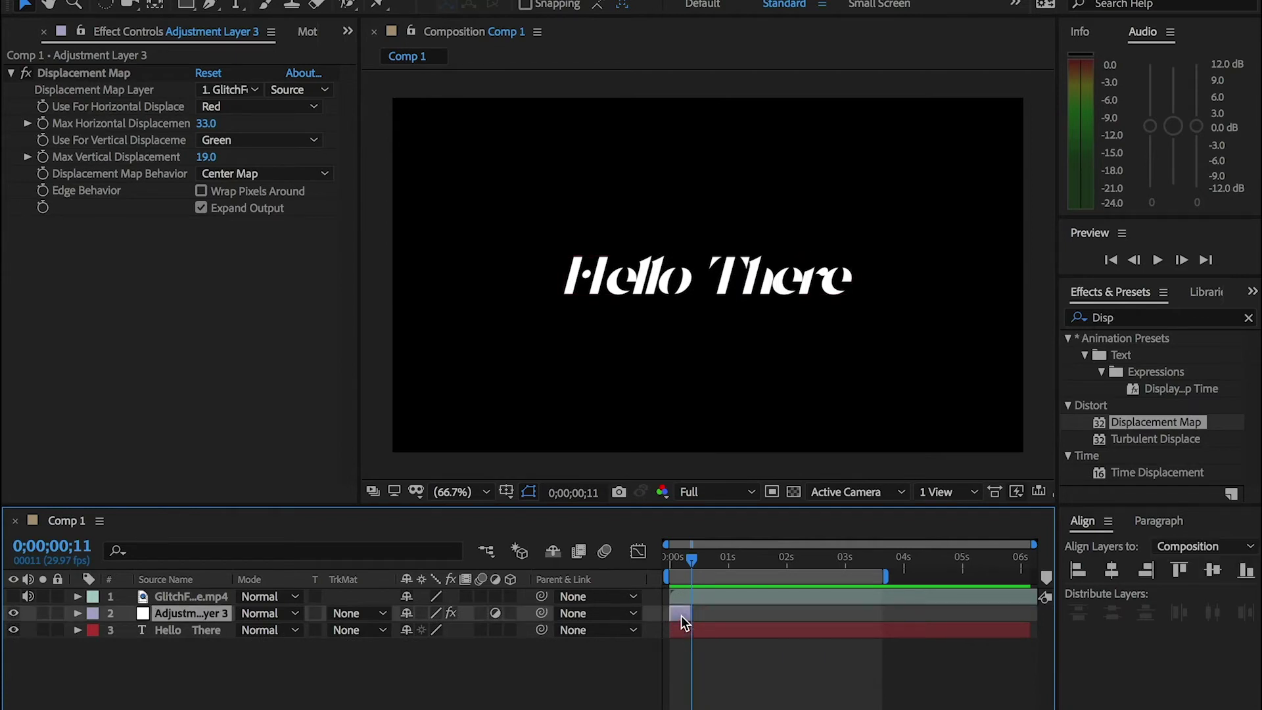
- Duplicate the adjustment layer, move the copy to about 0.8 s and shorten it
key("ctrl+d")
left_click_drag(681, 613, 735, 613)
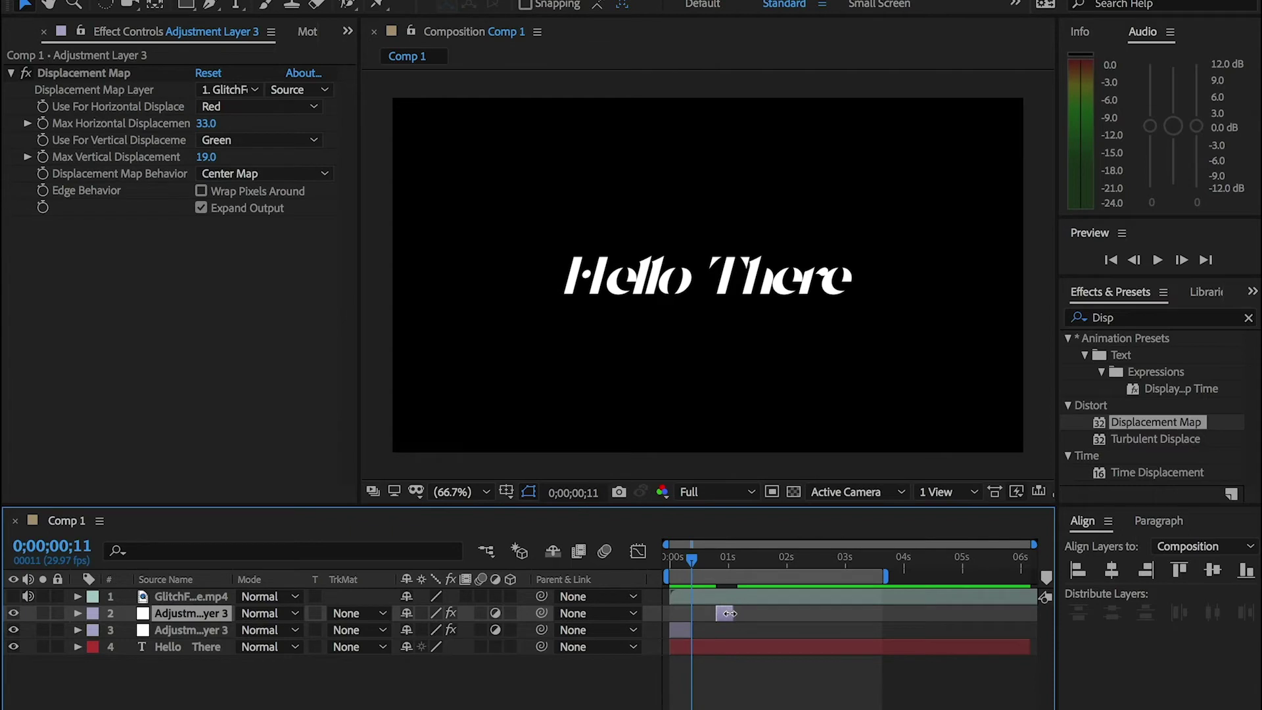
left_click_drag(734, 613, 726, 613)
left_click(723, 556)
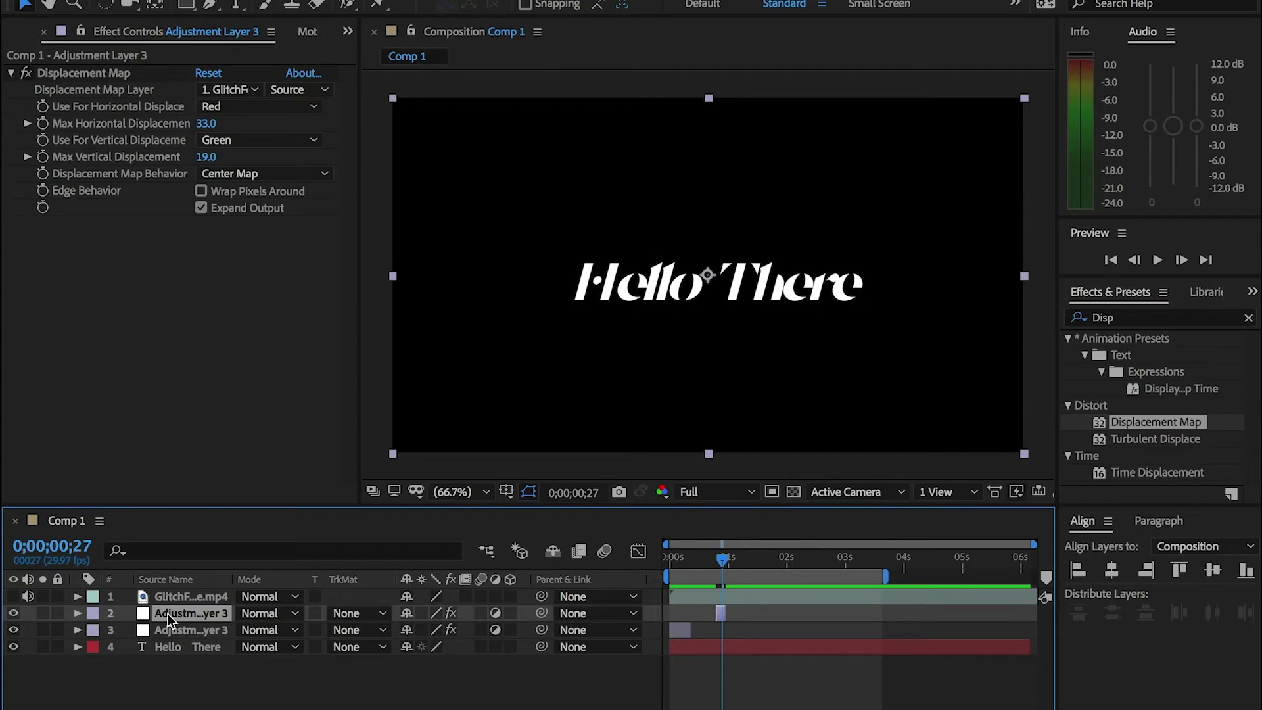
- Raise the copy's maximum displacement to 82 horizontal and 68 vertical, then preview
left_click(211, 125)
type("19")
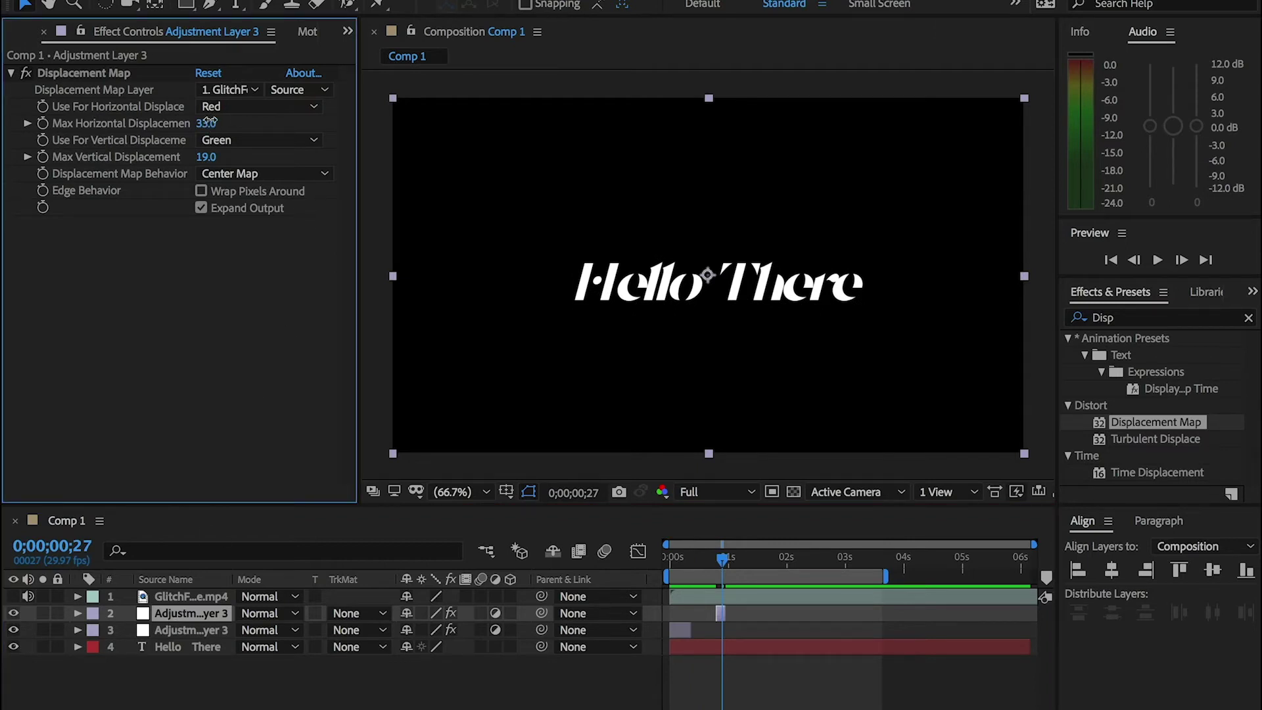
key("Return")
mouse_move(195, 122)
left_mouse_down()
mouse_move(238, 123)
mouse_move(253, 151)
left_mouse_up()
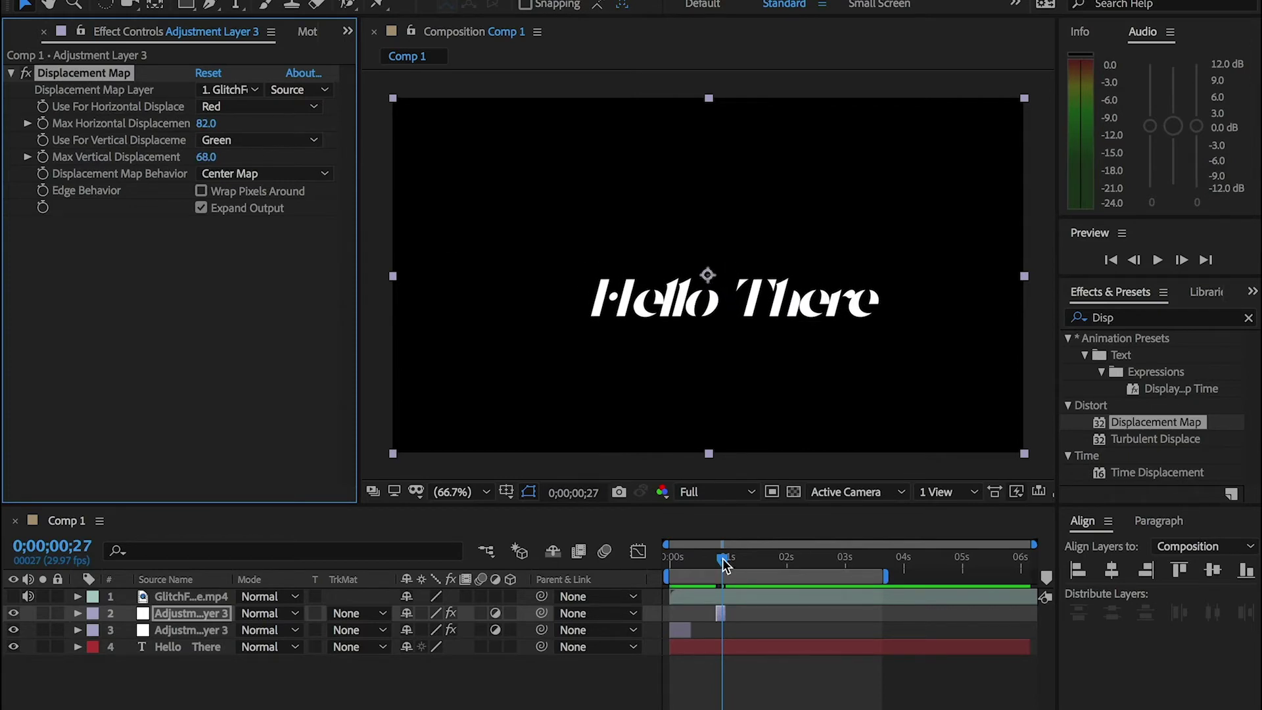
key("space")
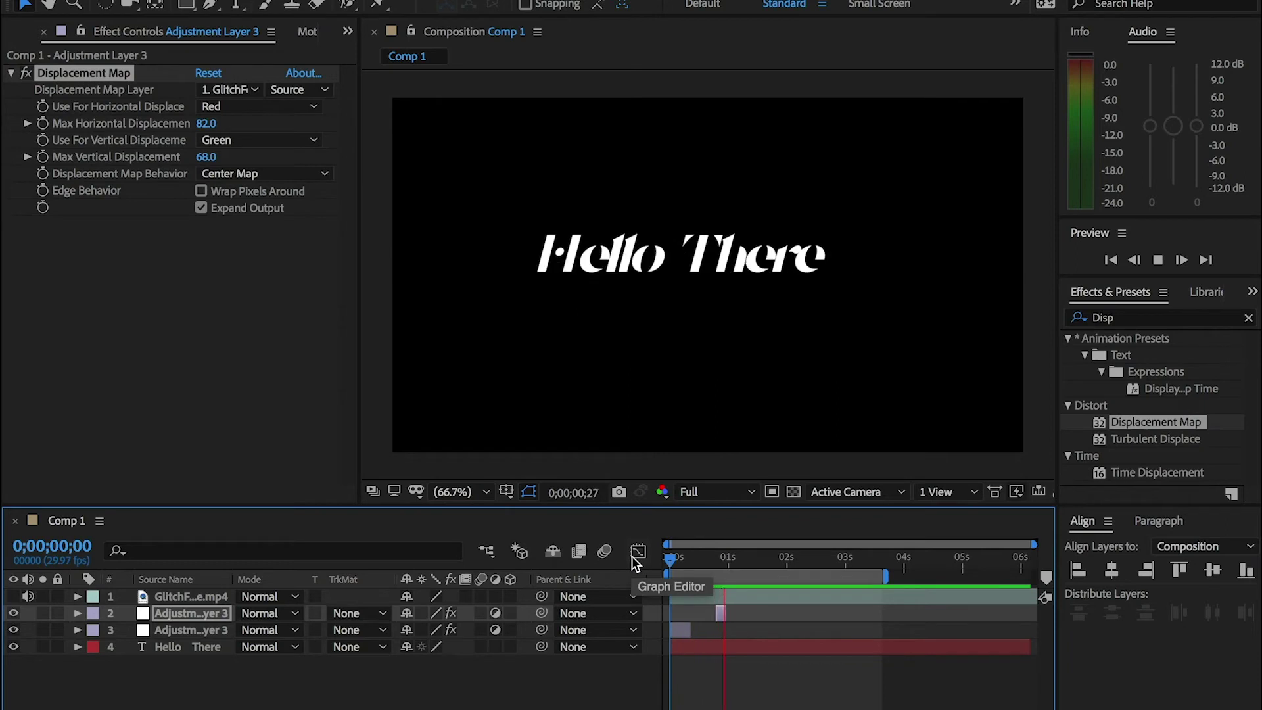
key("space")
key("space")
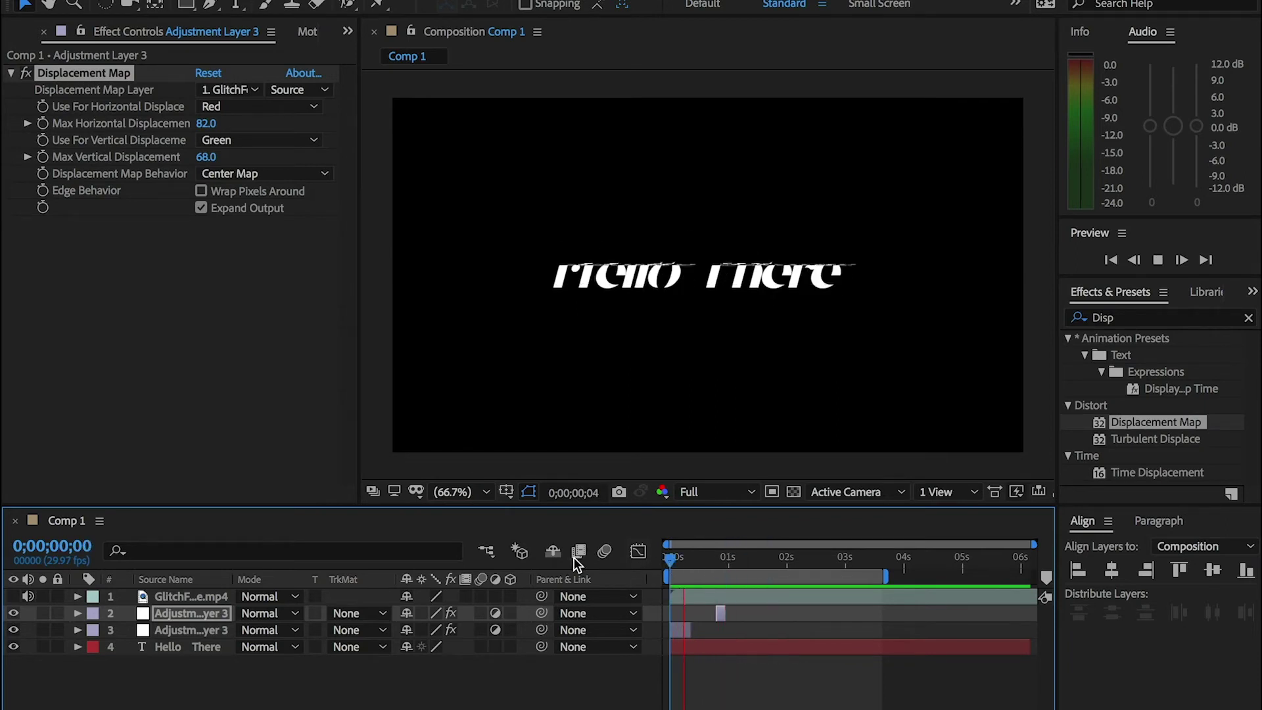
key("space")
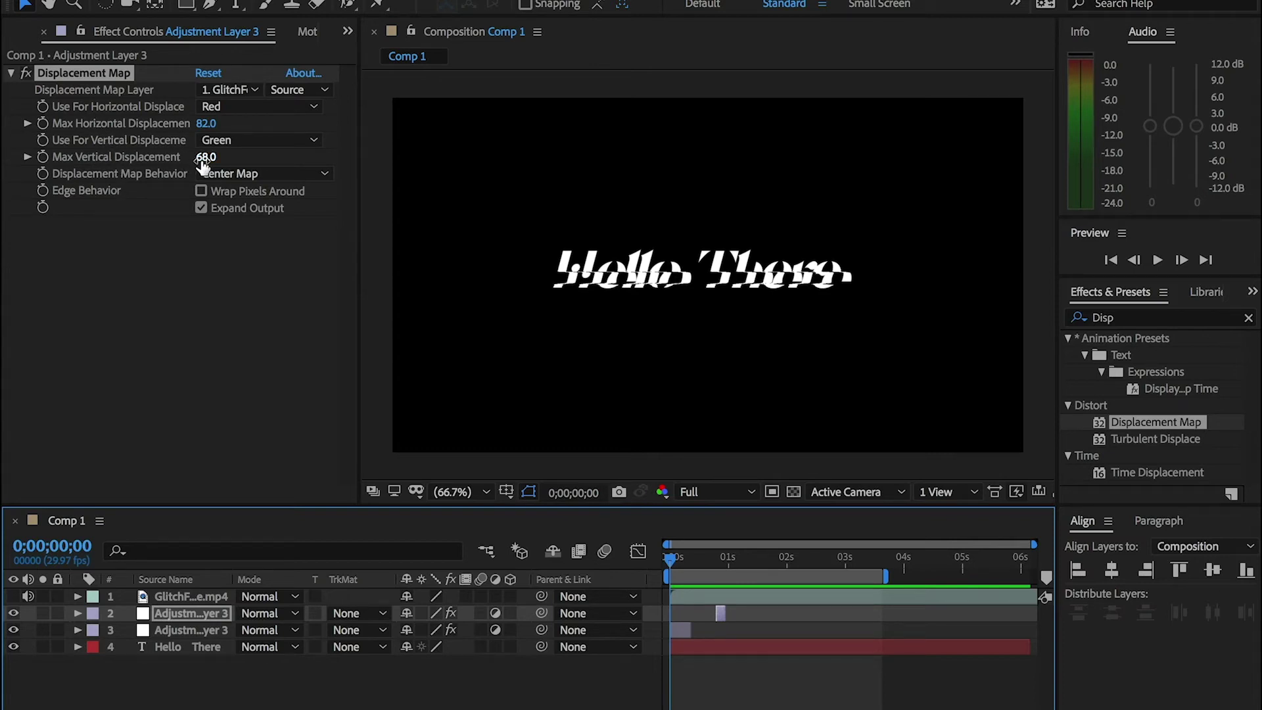
key("ctrl+Down")
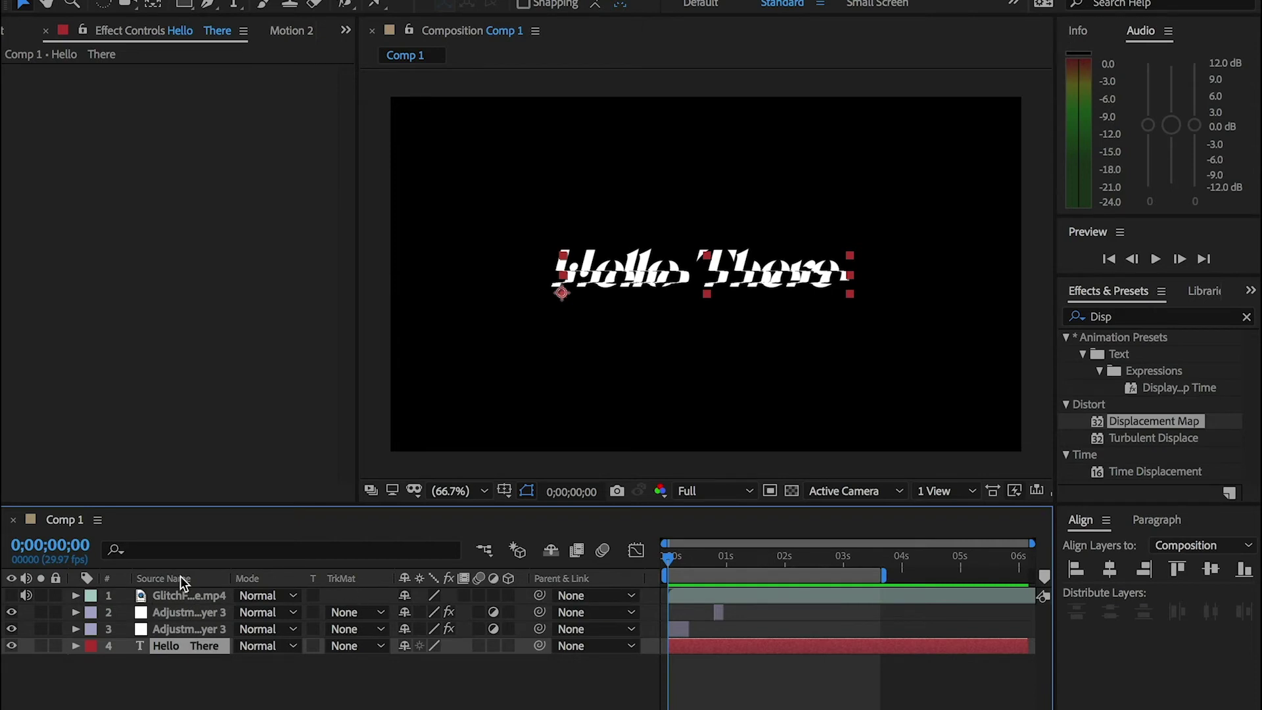
- Delete the GlitchFootage layer and add a 1920×1080 Black Solid 2 at the top
left_click(190, 595)
key("Delete")
right_click(215, 660)
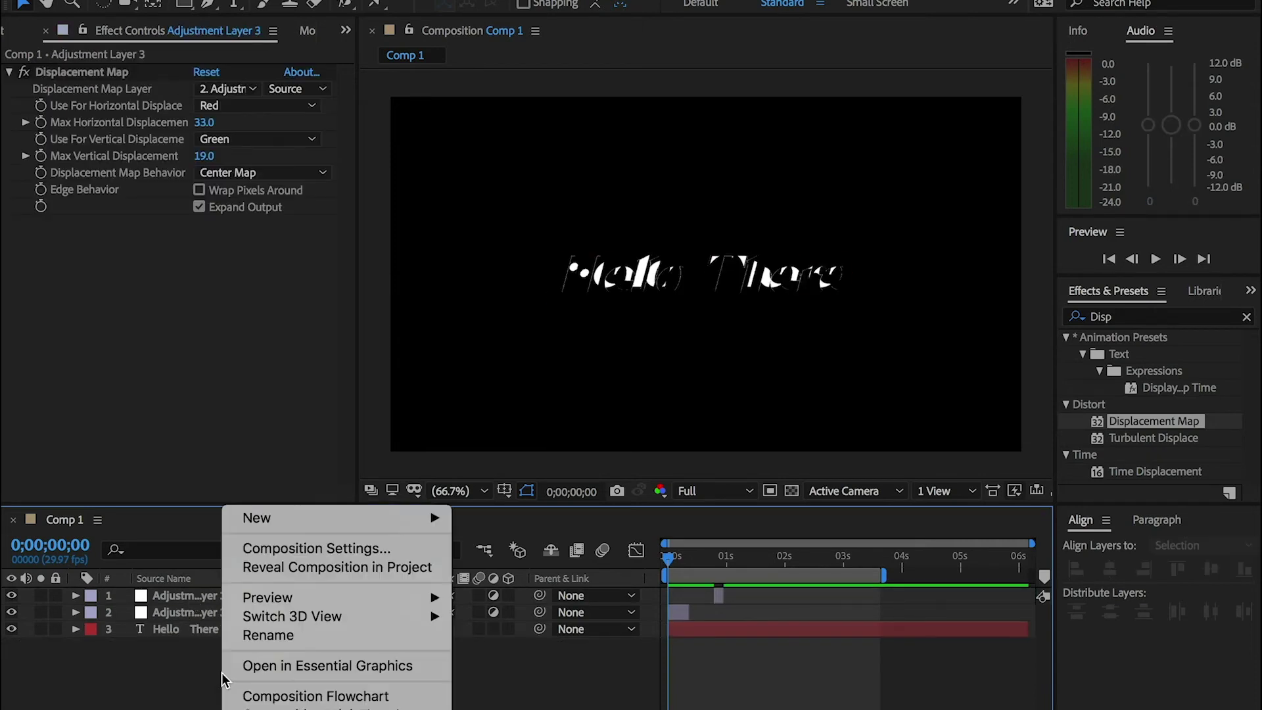
mouse_move(319, 523)
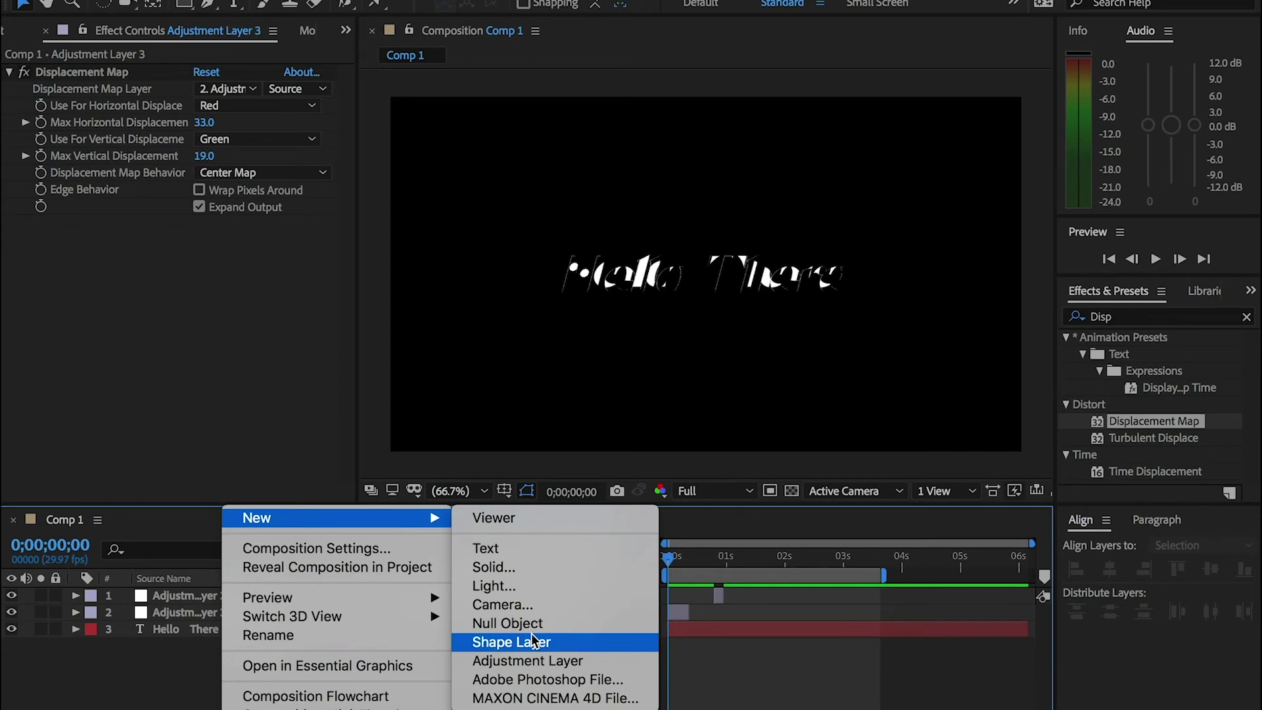
left_click(543, 566)
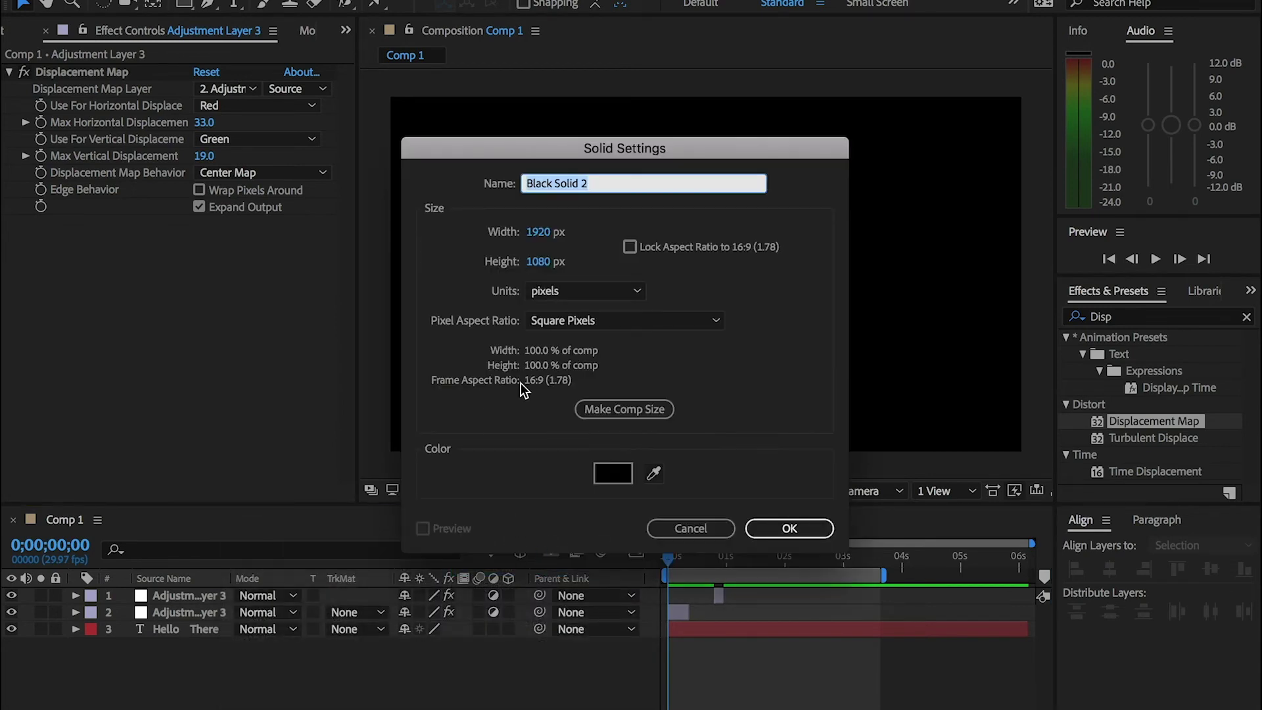
left_click(778, 529)
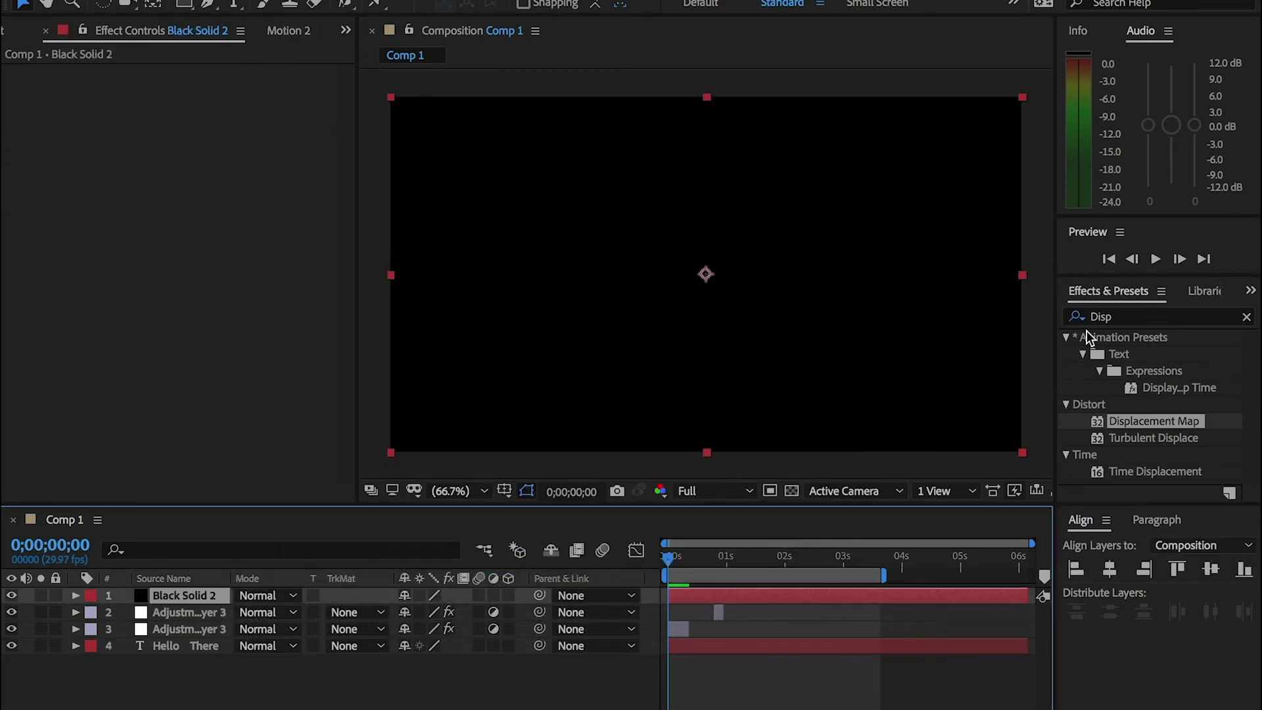
- Apply the Fractal Noise effect to Black Solid 2
left_click(1246, 316)
left_click(1205, 318)
type("fract")
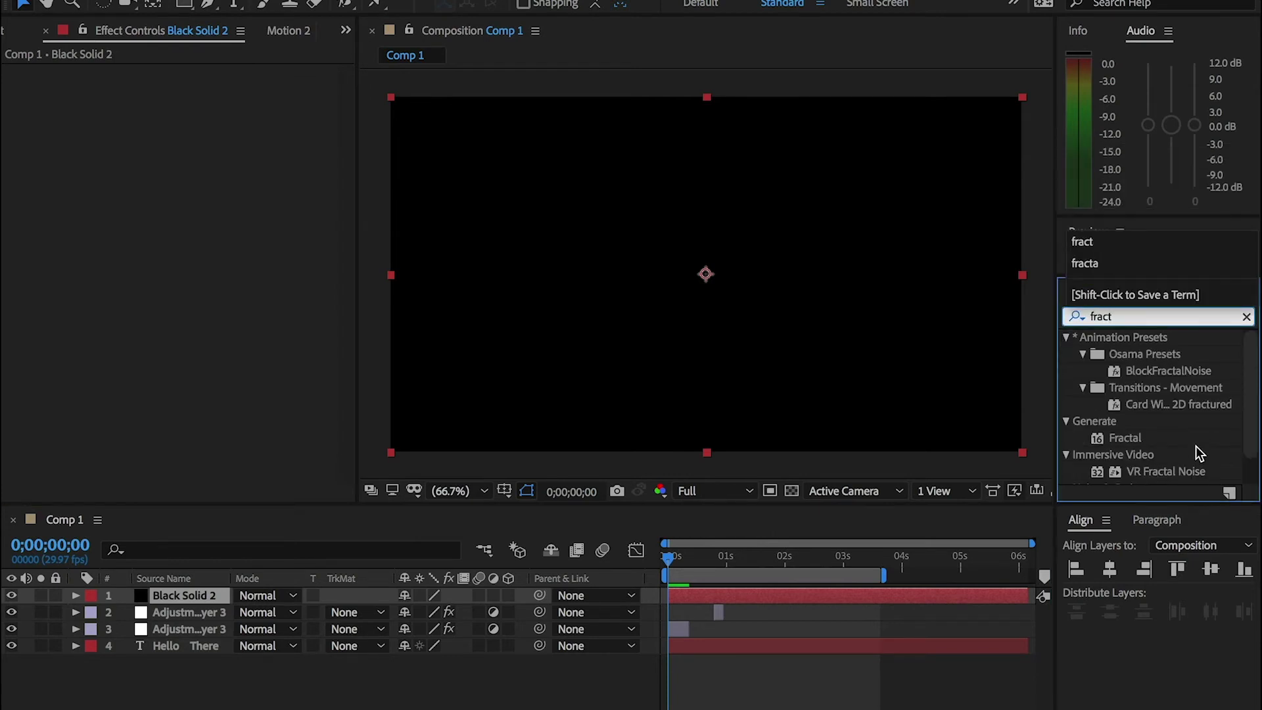
scroll(1196, 446, "down", 2)
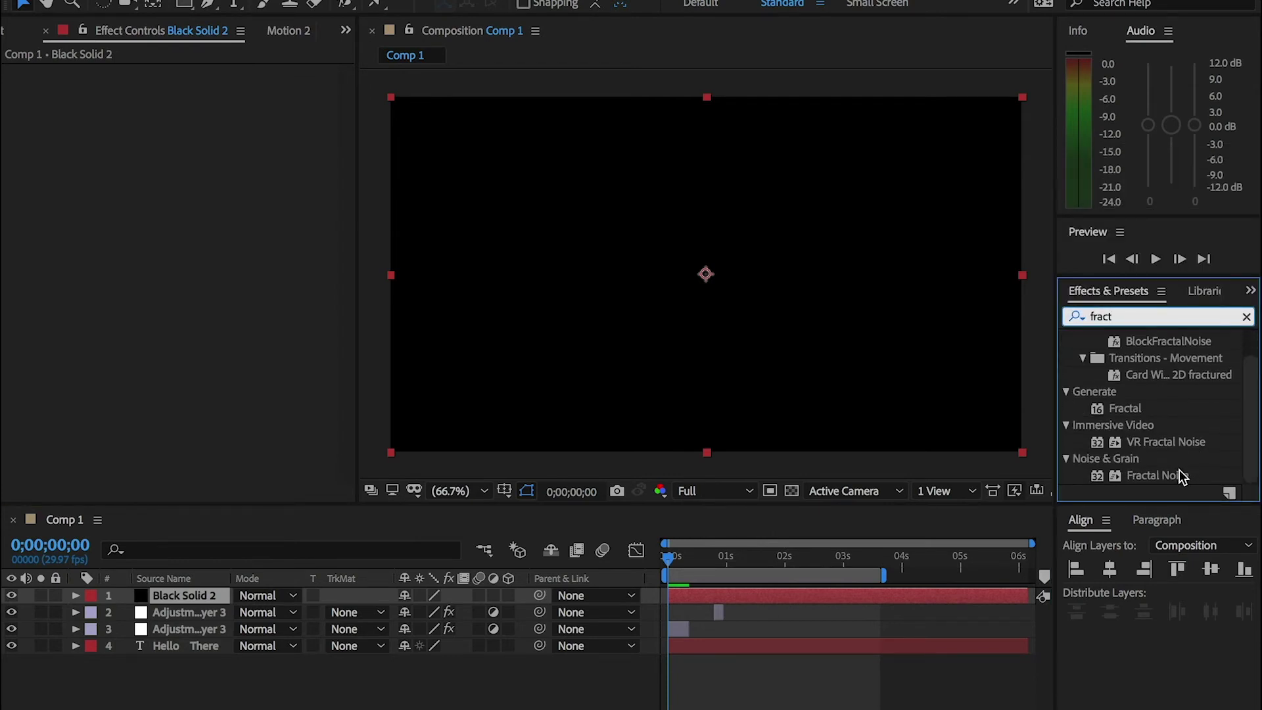
left_click_drag(1180, 474, 383, 481)
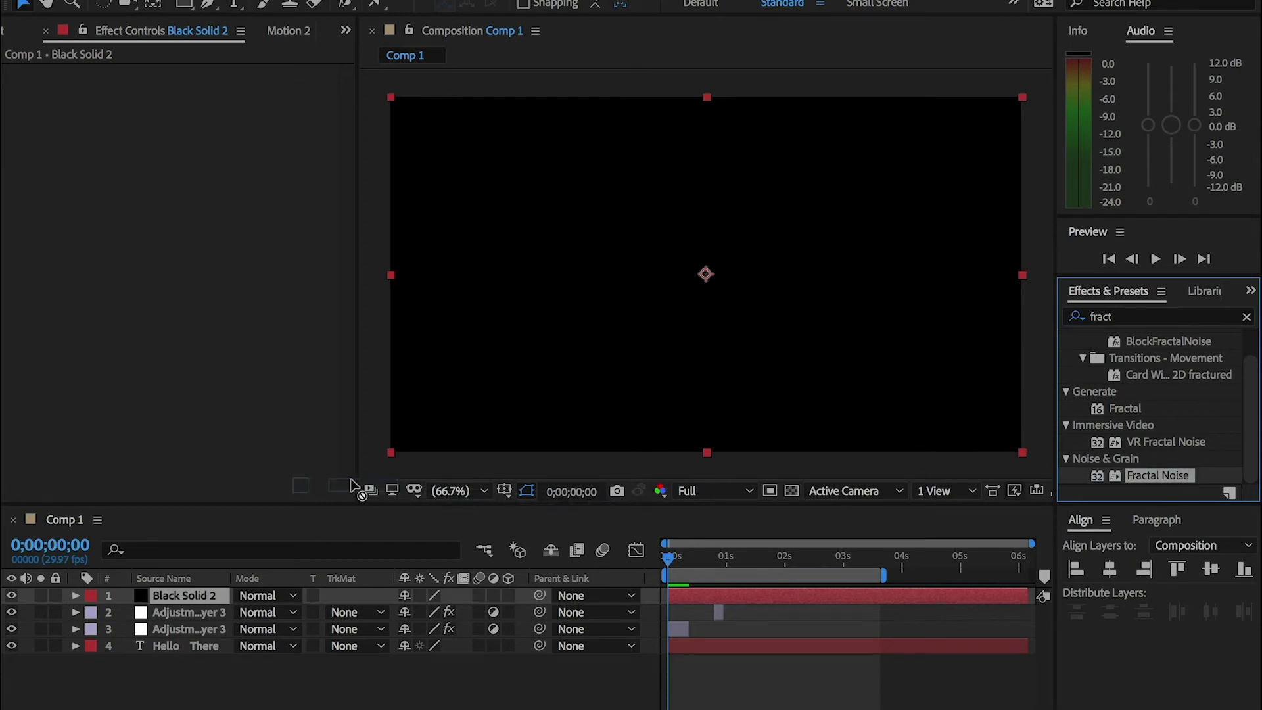
left_click_drag(382, 483, 196, 593)
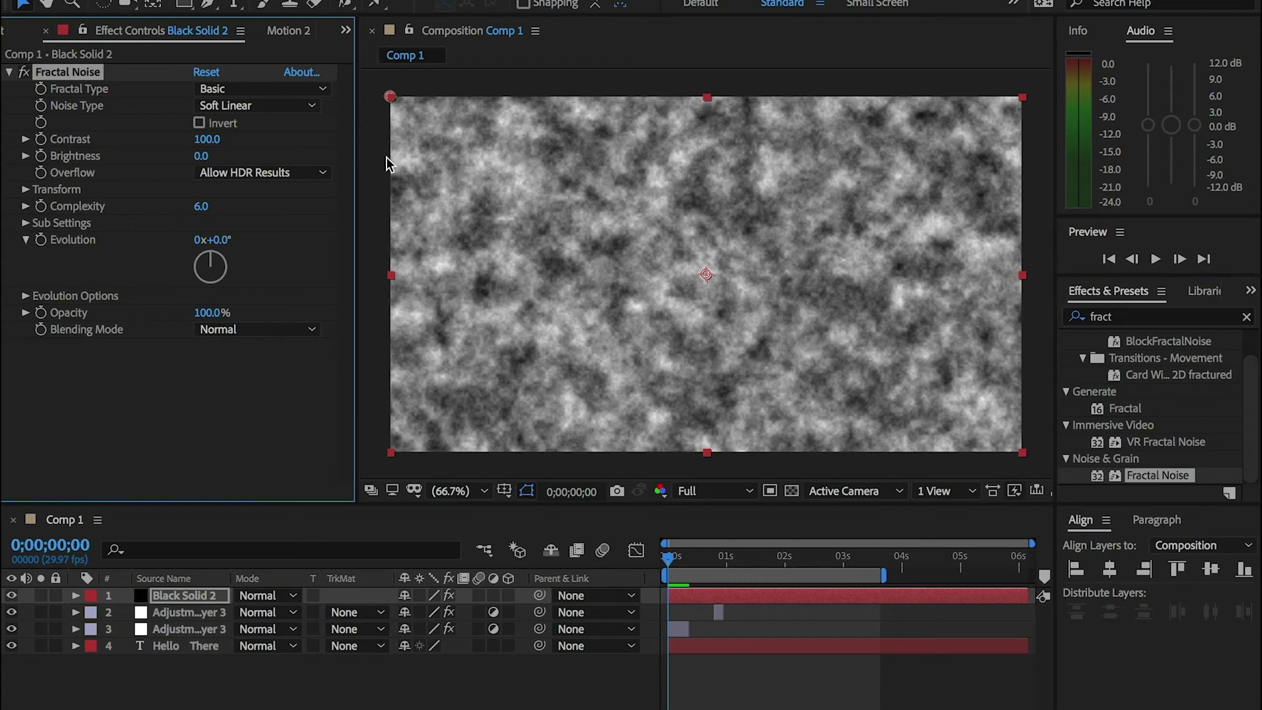
- Set Fractal Noise to Block noise type with Contrast 149 and Brightness 4
left_click(308, 106)
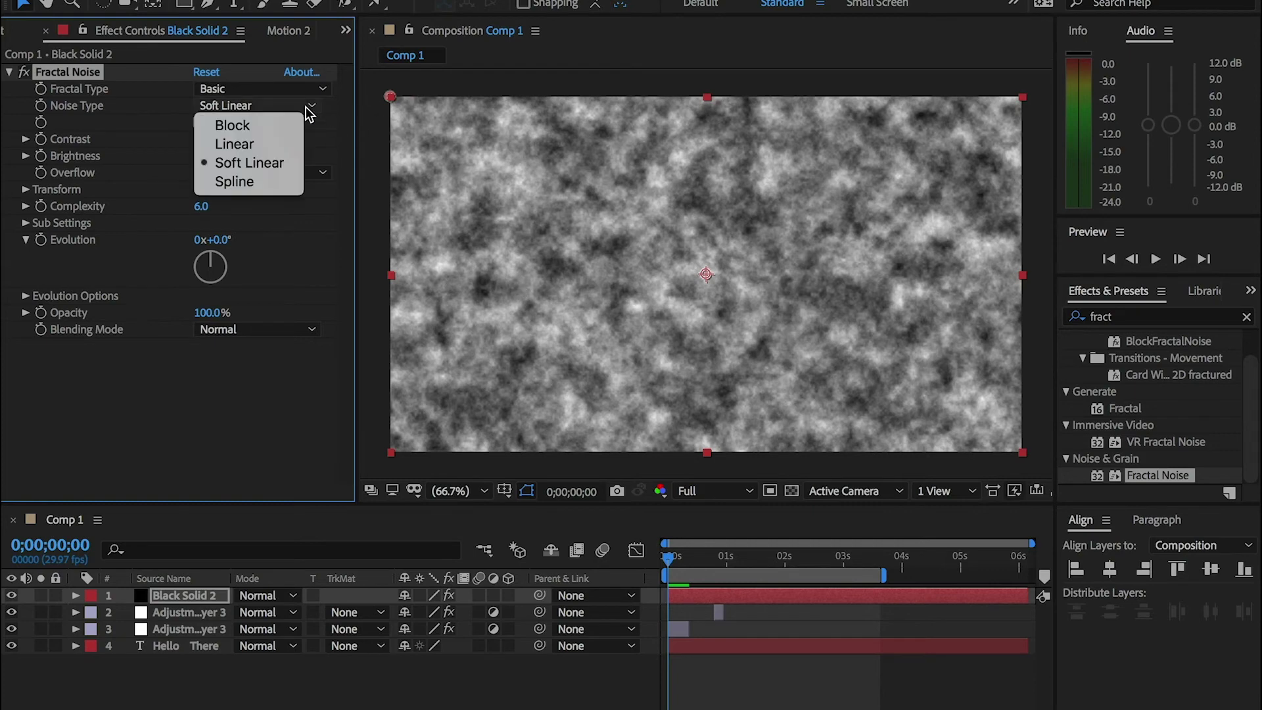
left_click(270, 128)
left_click_drag(222, 145, 271, 139)
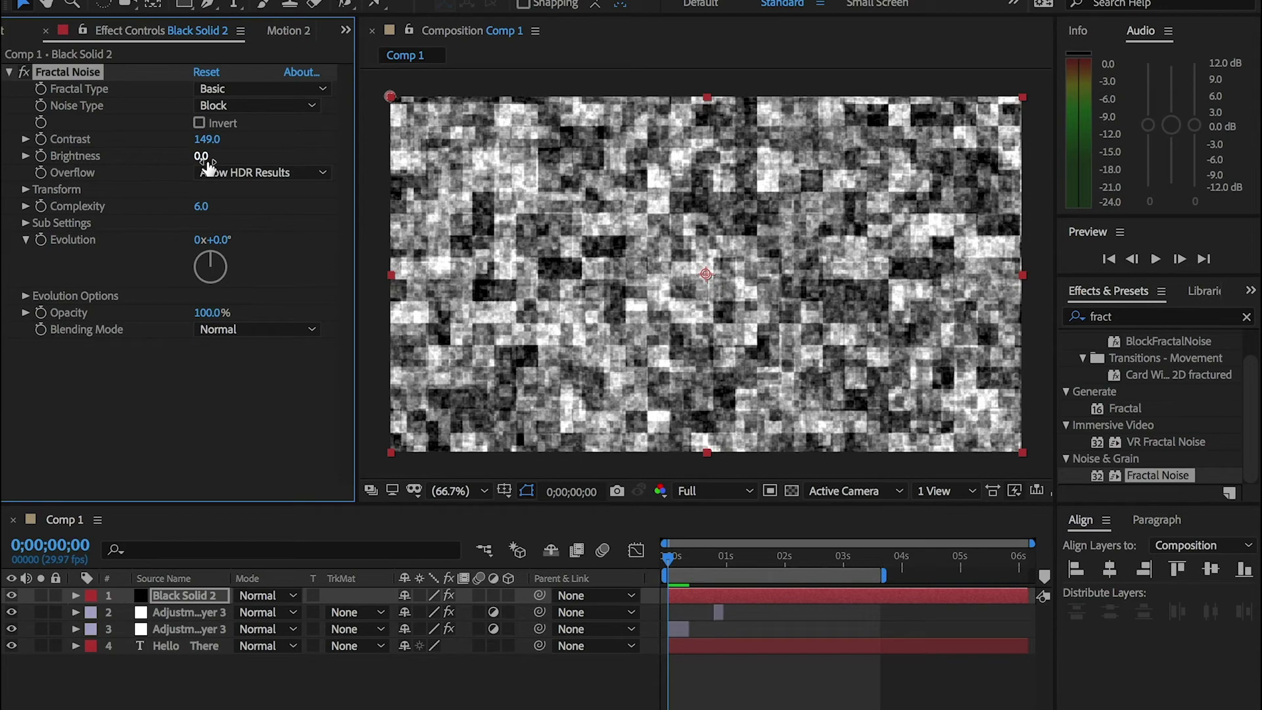
left_click_drag(205, 163, 209, 159)
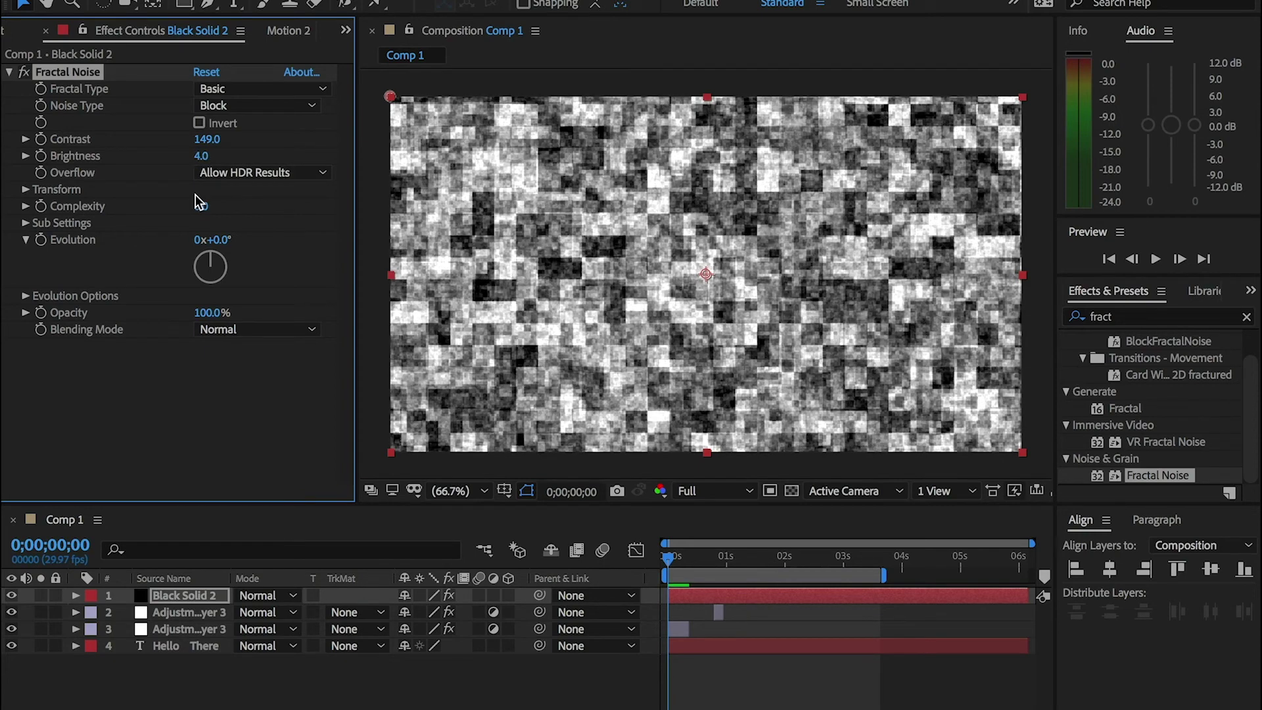
type("6")
- Drive the Fractal Noise Evolution with the expression time*1300 and preview the animation
key("s")
key("s")
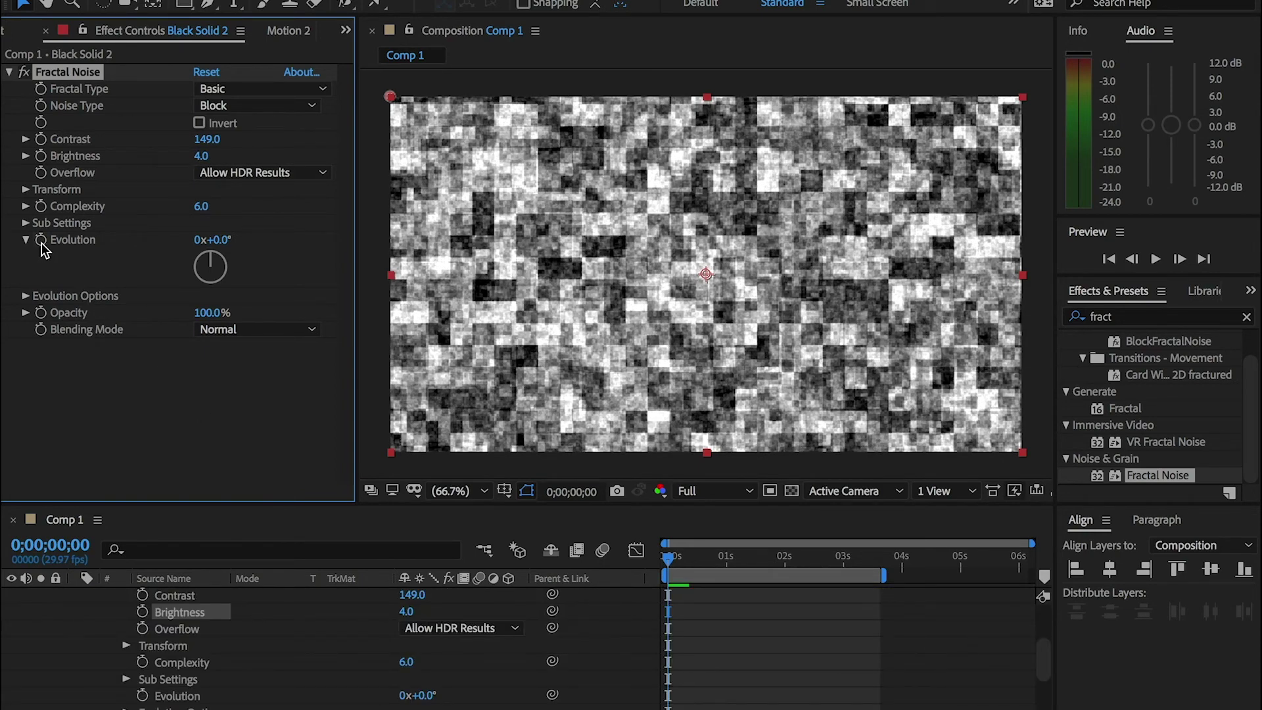
left_click(41, 241, "alt")
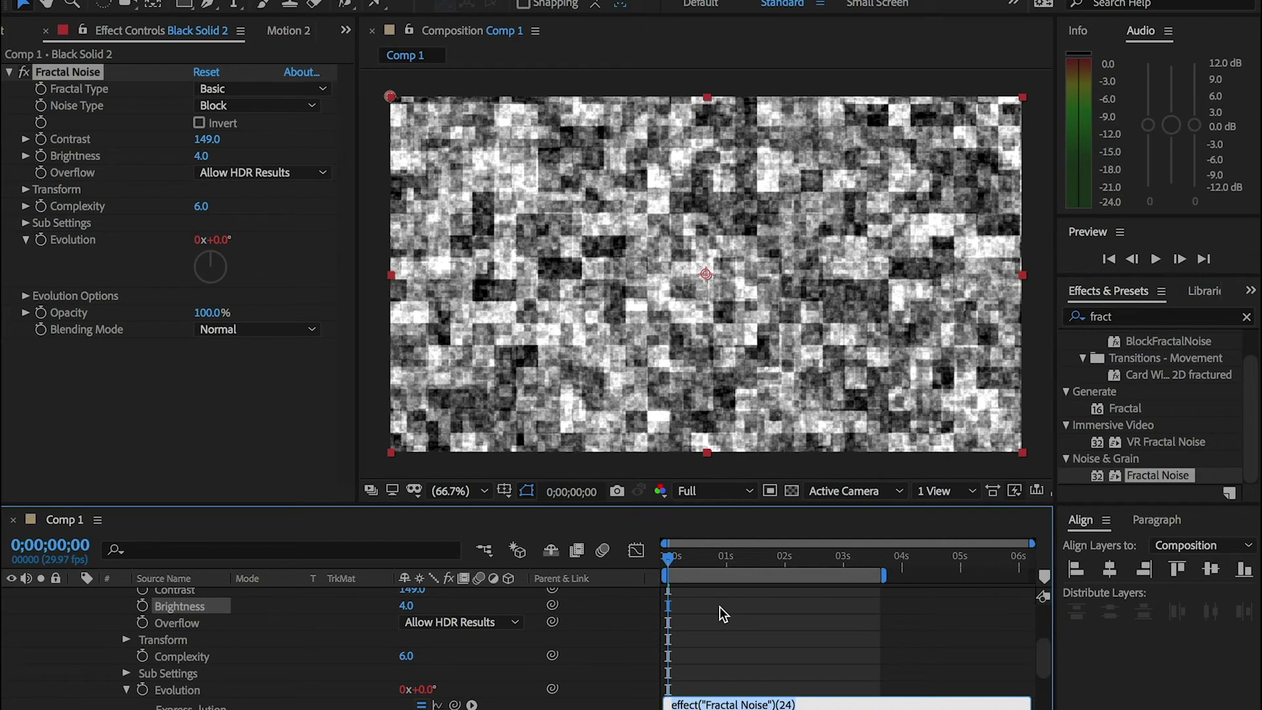
type("time")
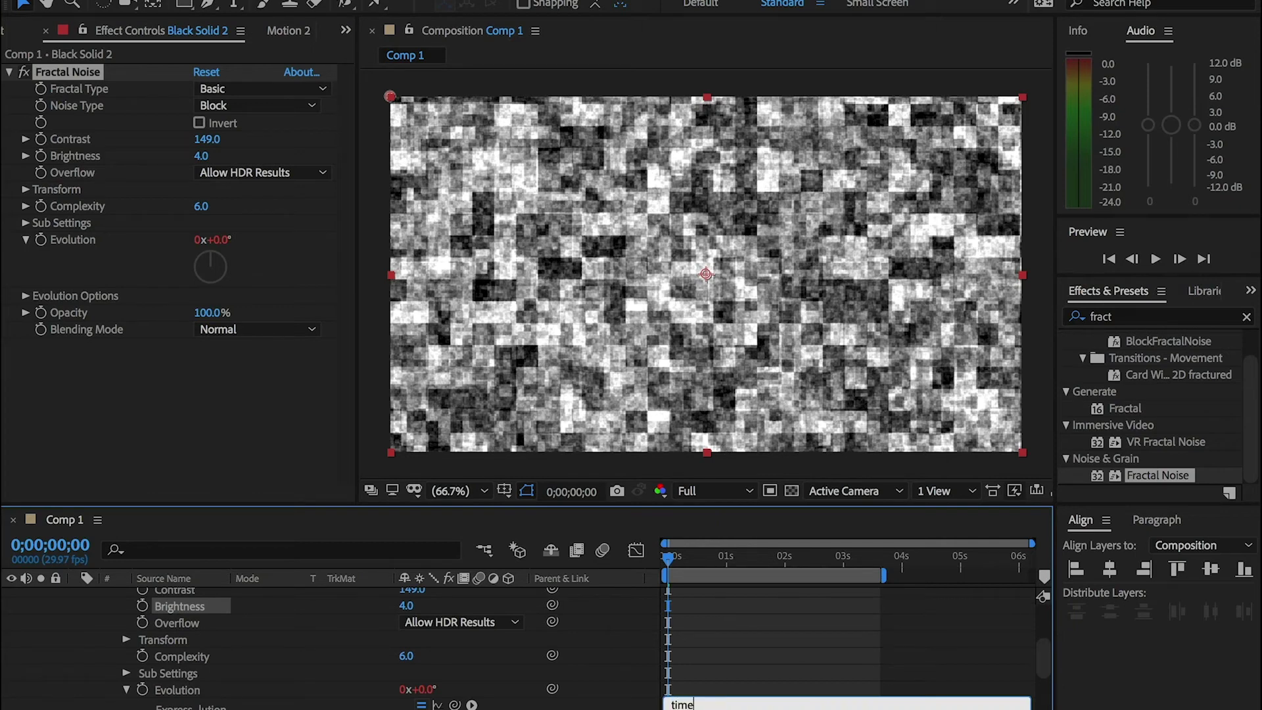
type("*1300")
left_click(761, 620)
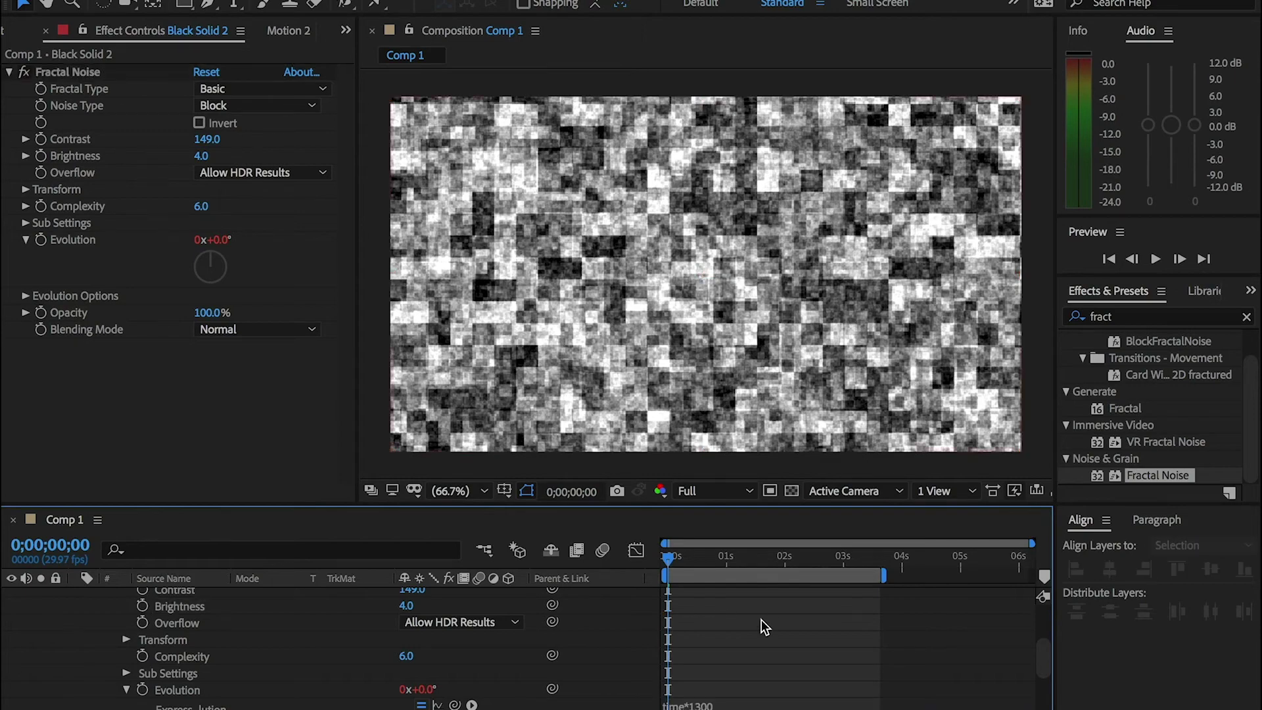
key("space")
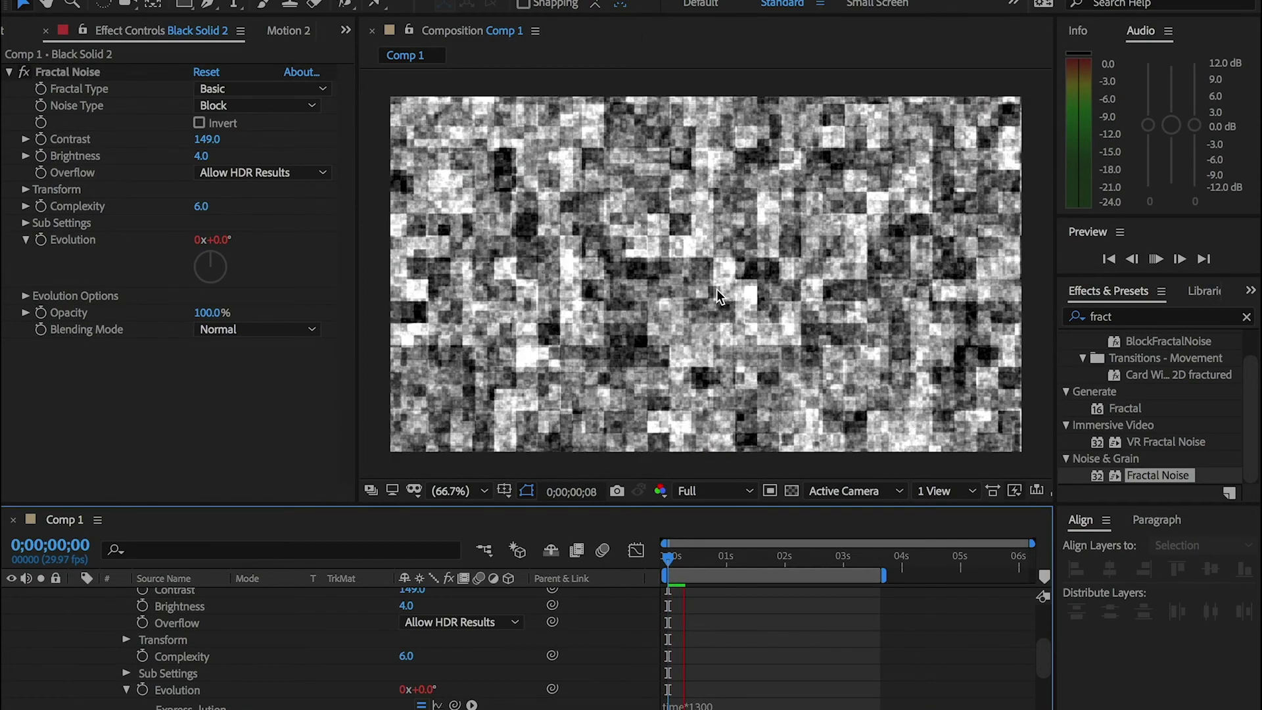
key("space")
scroll(263, 611, "up", 5)
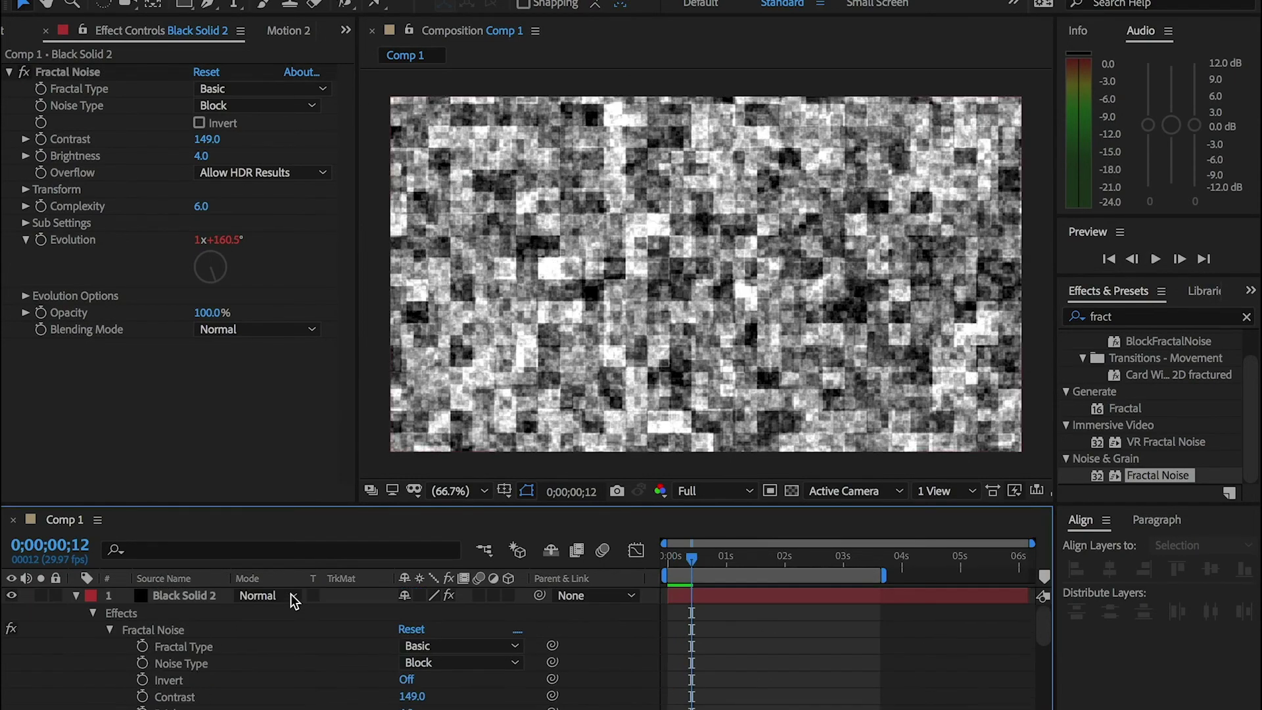
- Turn off Uniform Scaling for the Fractal Noise and set Scale Width 372.6, Scale Height 143
left_click(77, 595)
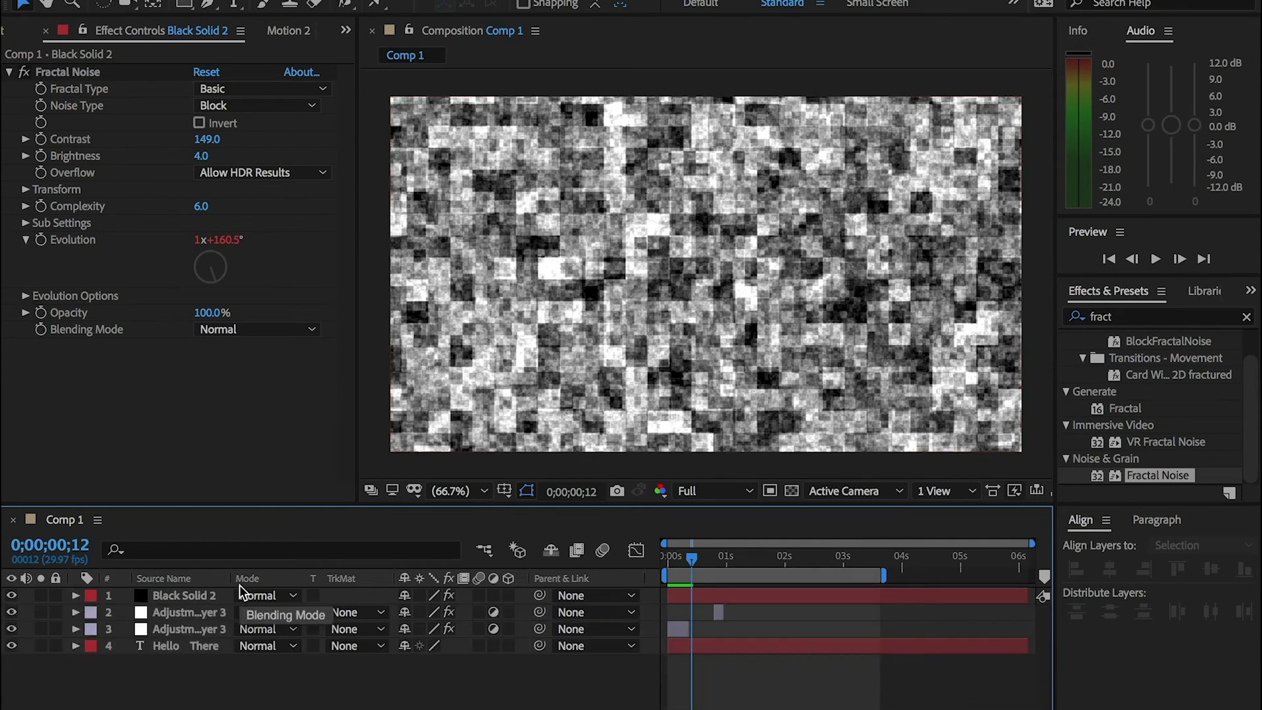
left_click(25, 189)
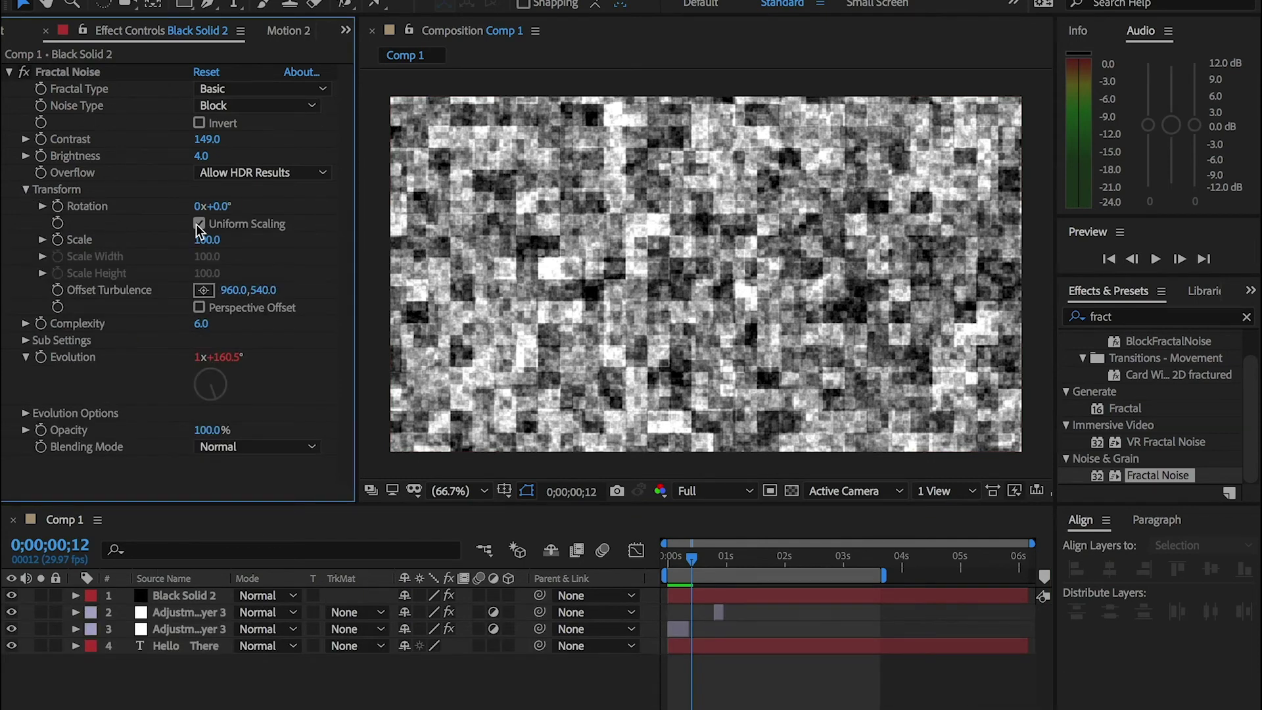
left_click(42, 240)
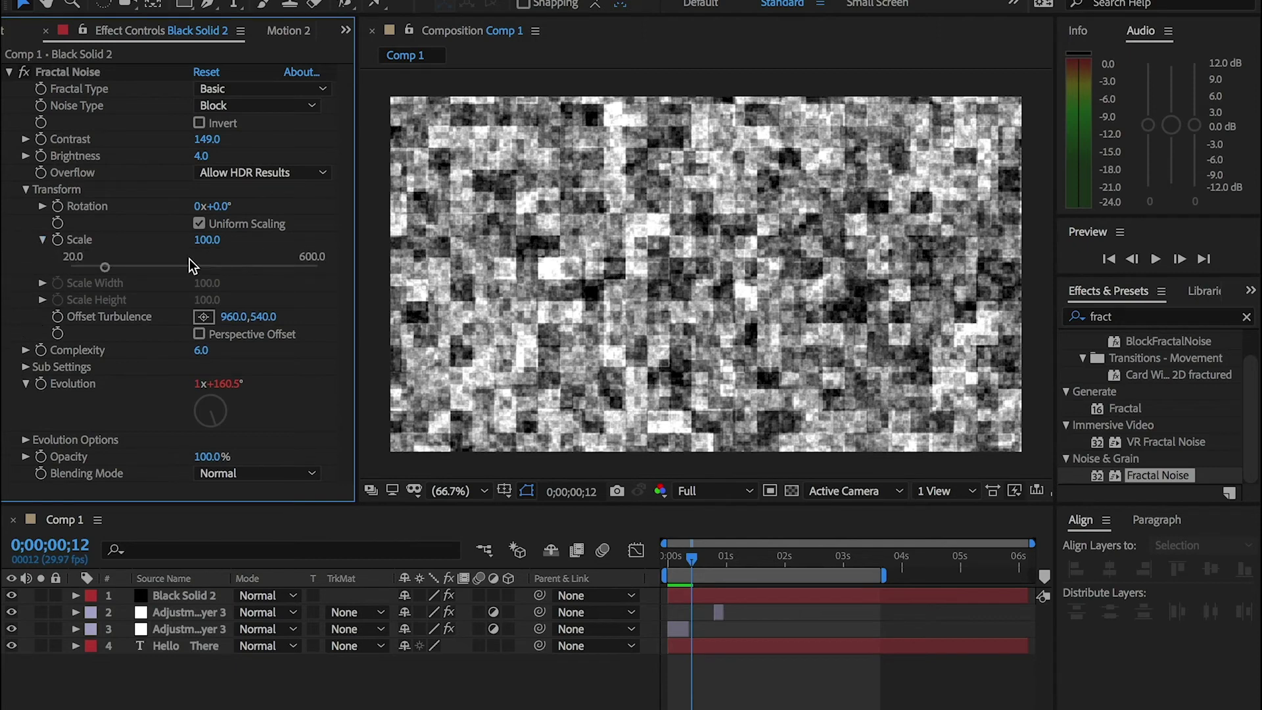
left_click(200, 222)
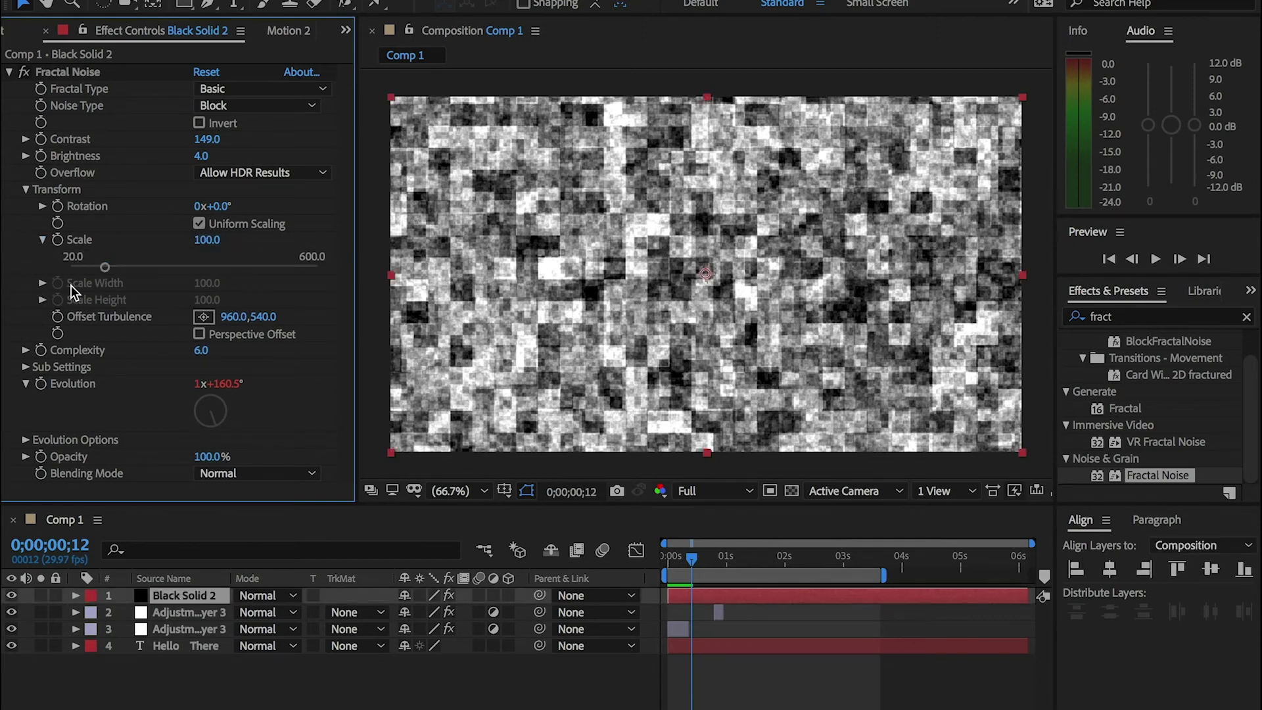
left_click(42, 241)
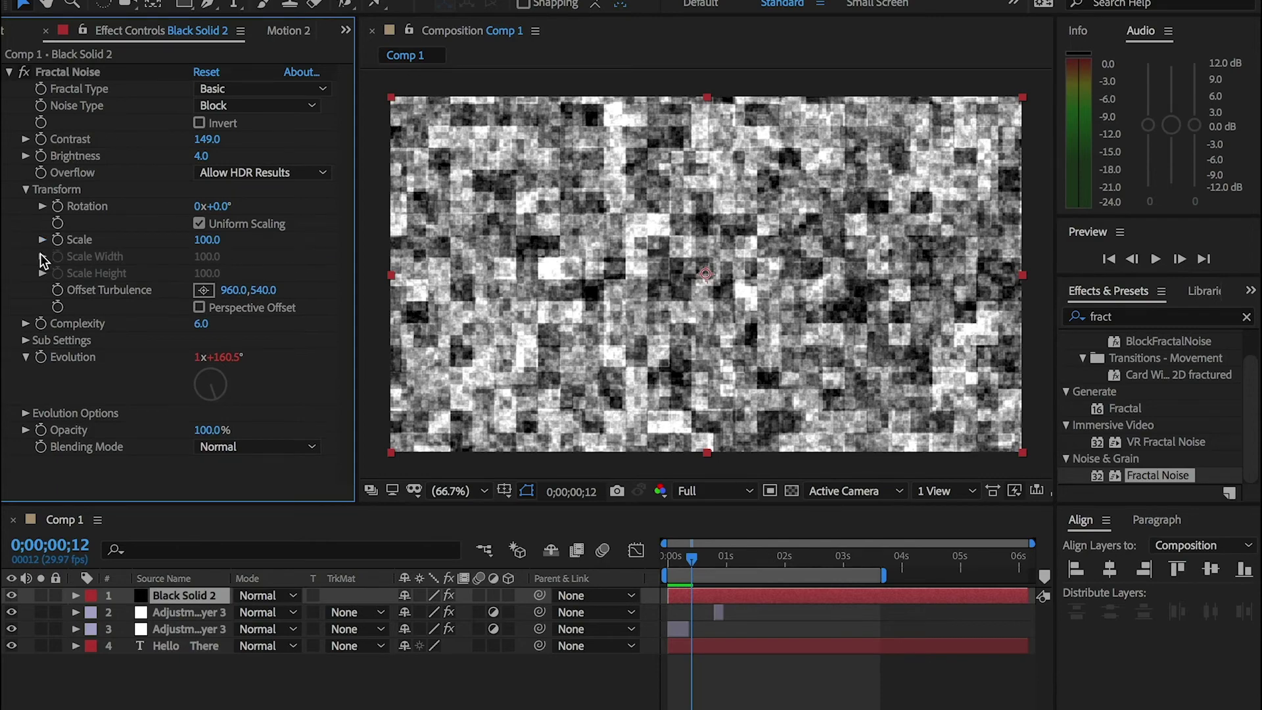
left_click(42, 255)
left_click(199, 223)
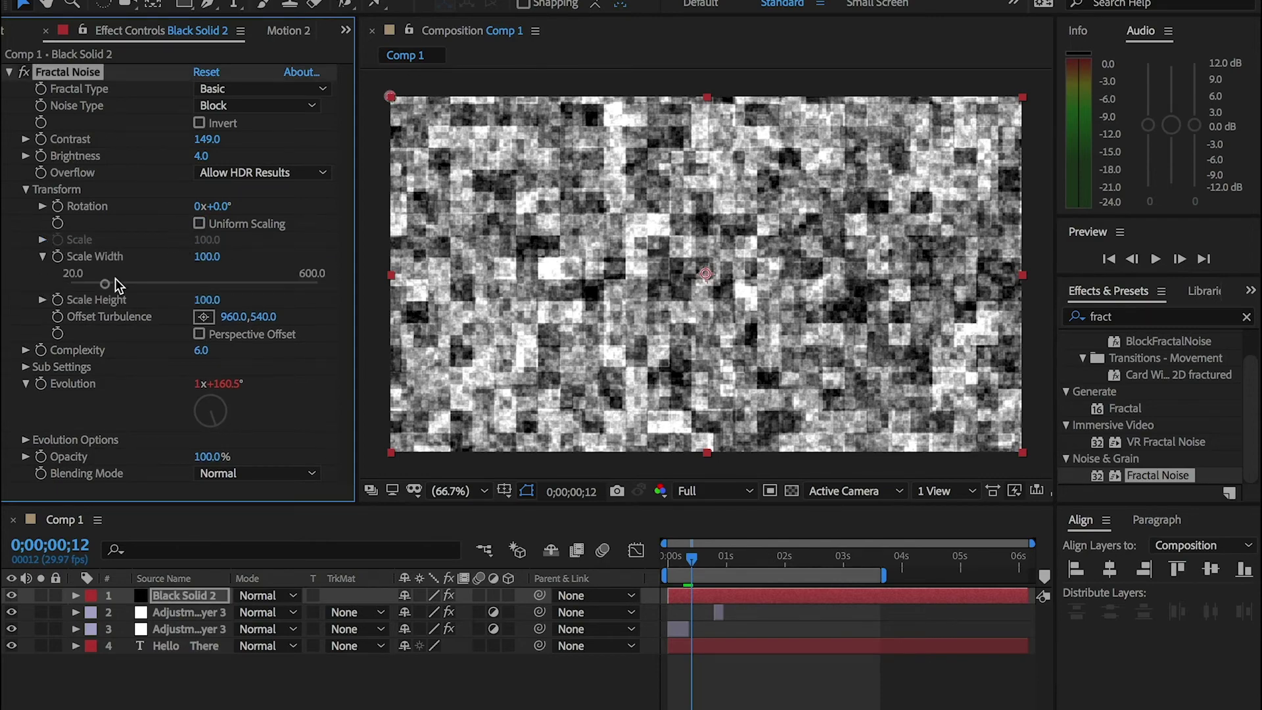
left_click_drag(113, 284, 220, 284)
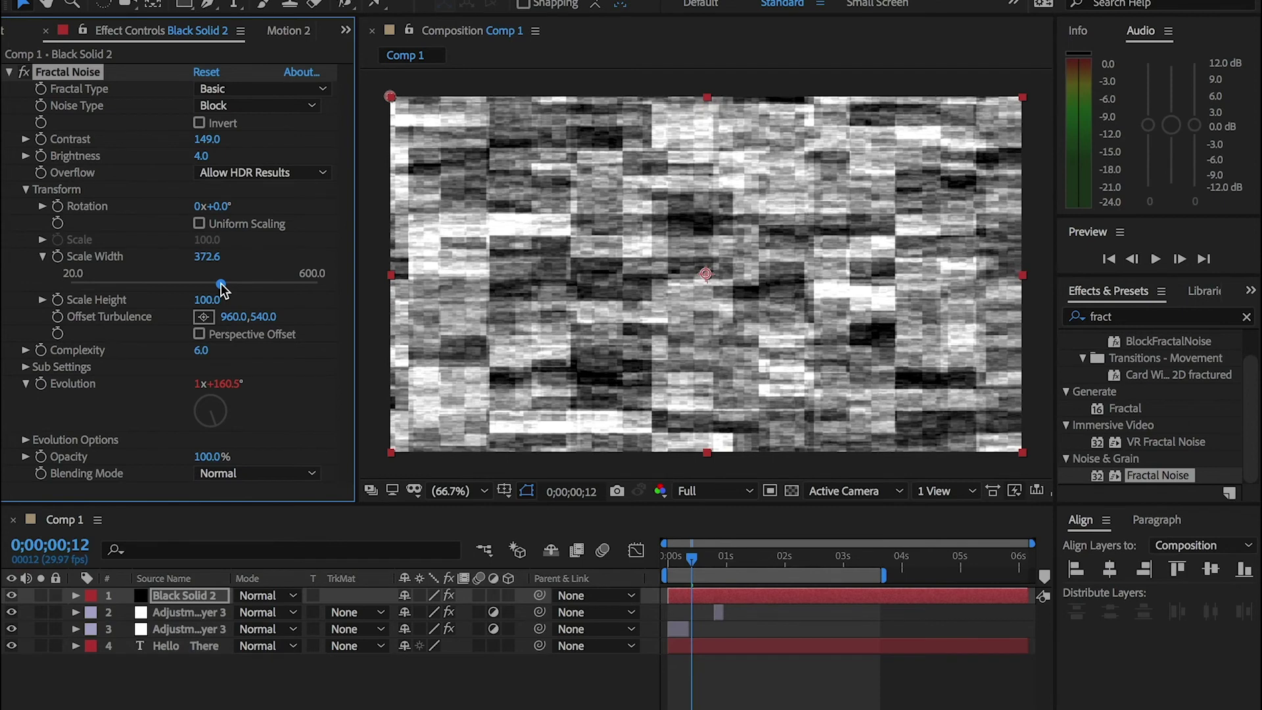
left_click(42, 299)
left_click_drag(164, 325, 123, 321)
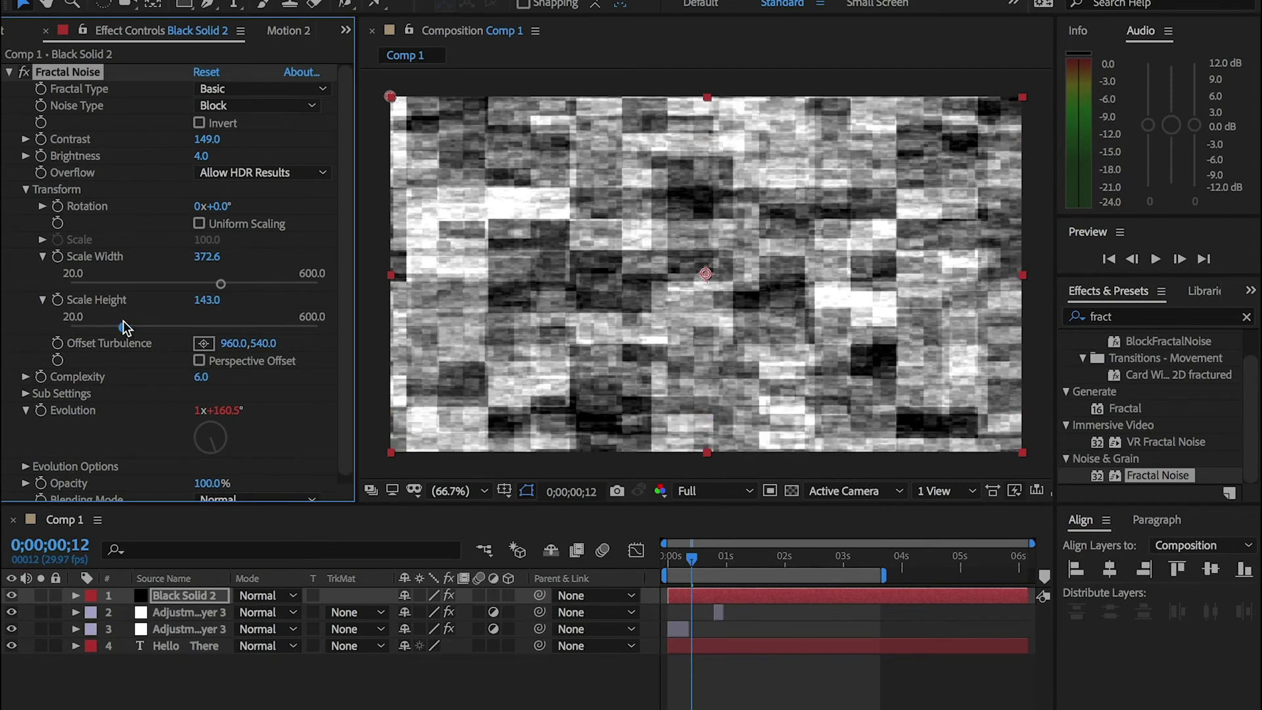
left_click(25, 188)
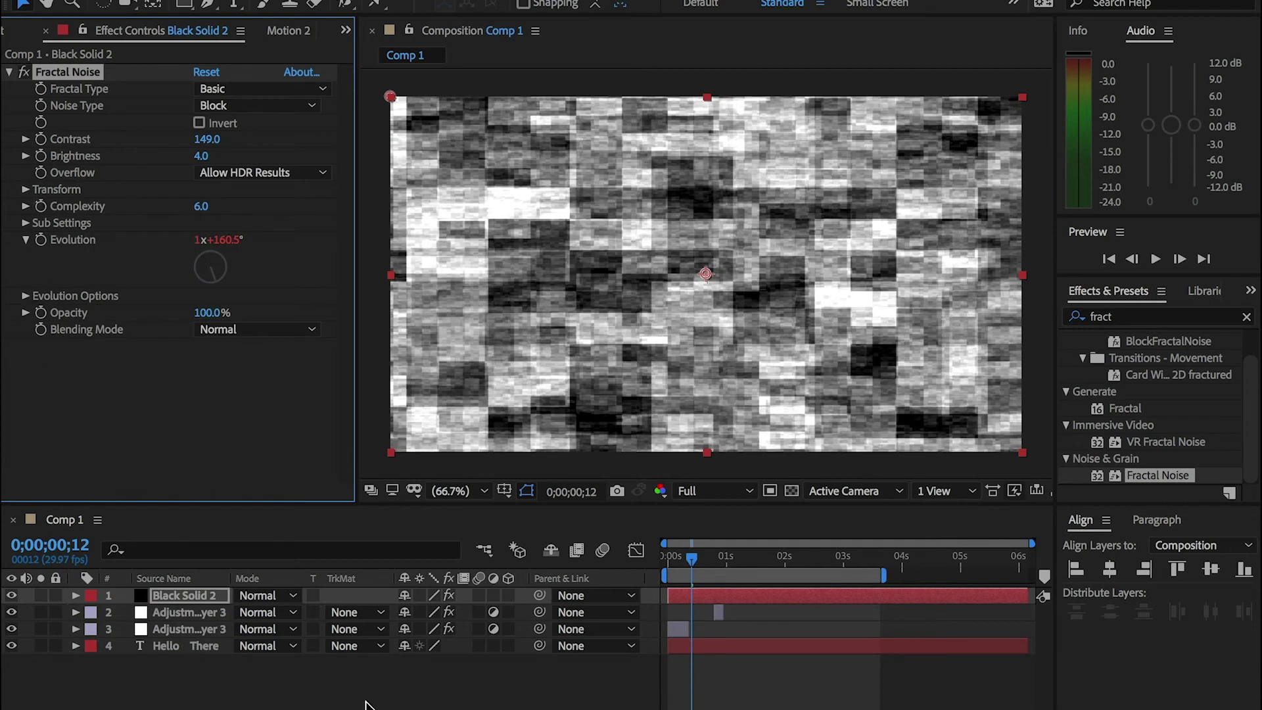
- Hide the Black Solid 2 noise layer and delete the extra adjustment layer
left_click(11, 595)
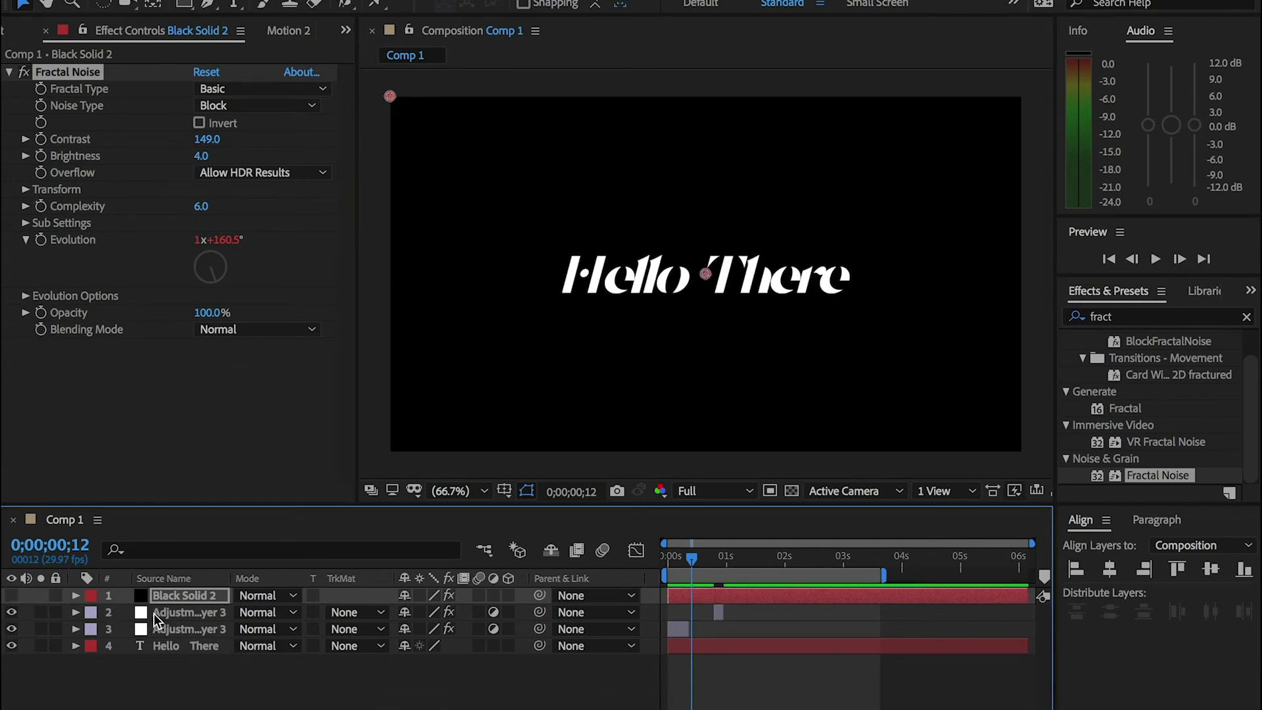
left_click(154, 612)
key("Delete")
left_click(683, 560)
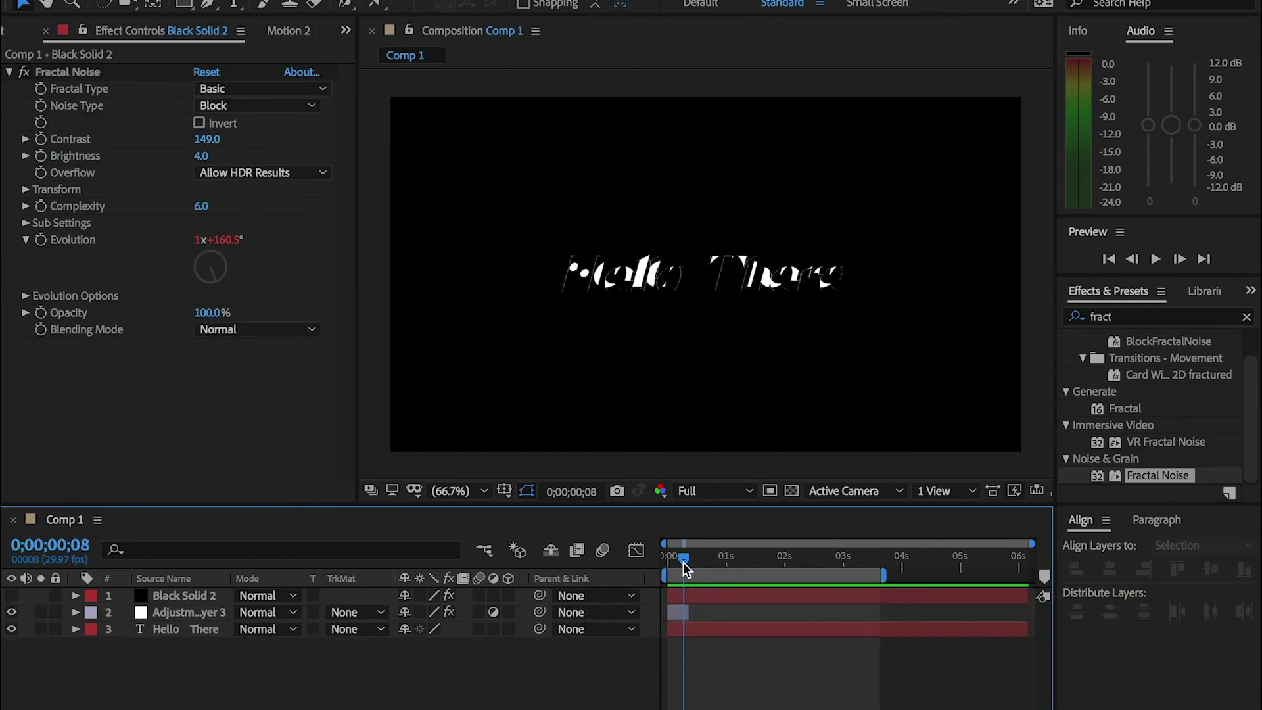
- Set Adjustment Layer 3's Displacement Map Layer to 1. Black Solid 2
left_click(680, 612)
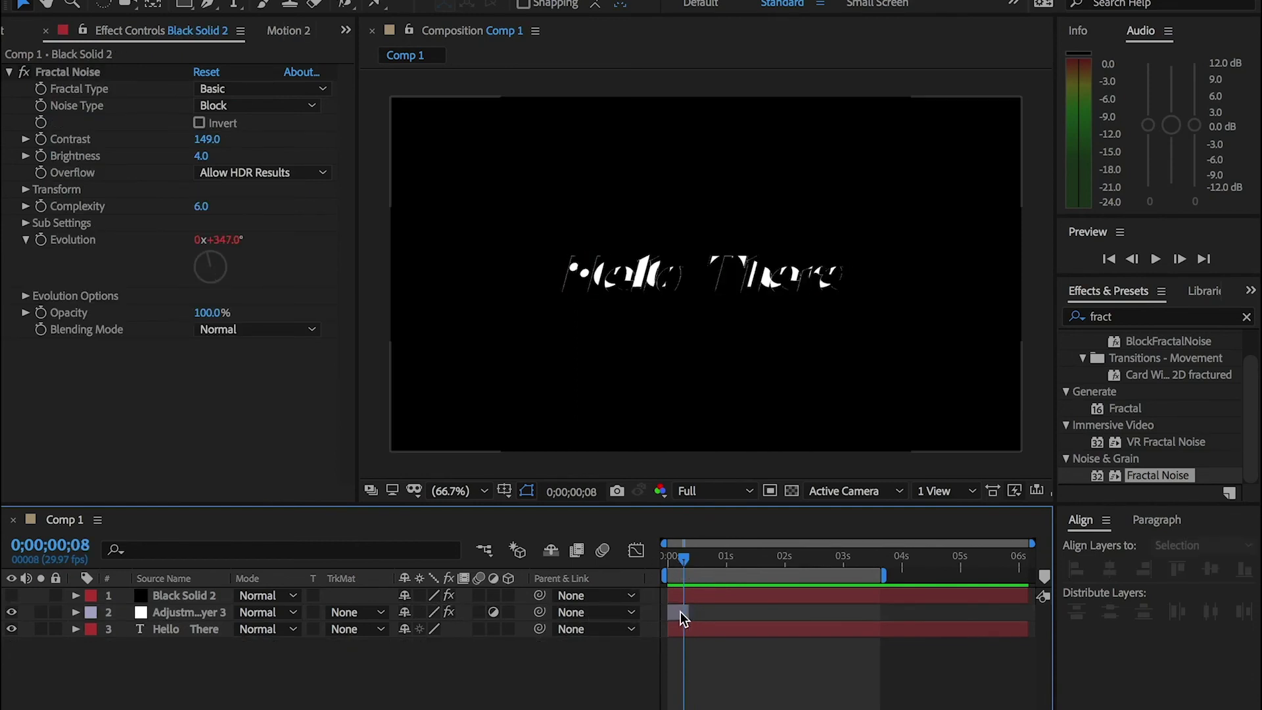
left_click(230, 90)
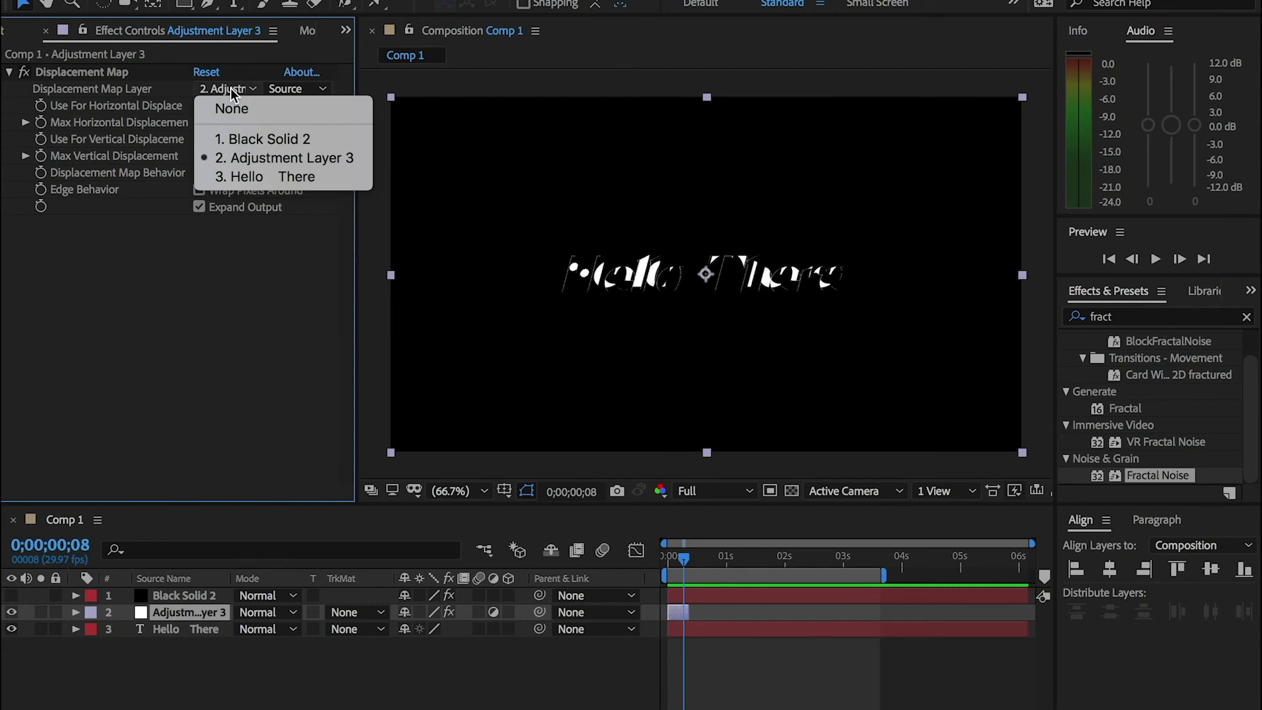
left_click(247, 139)
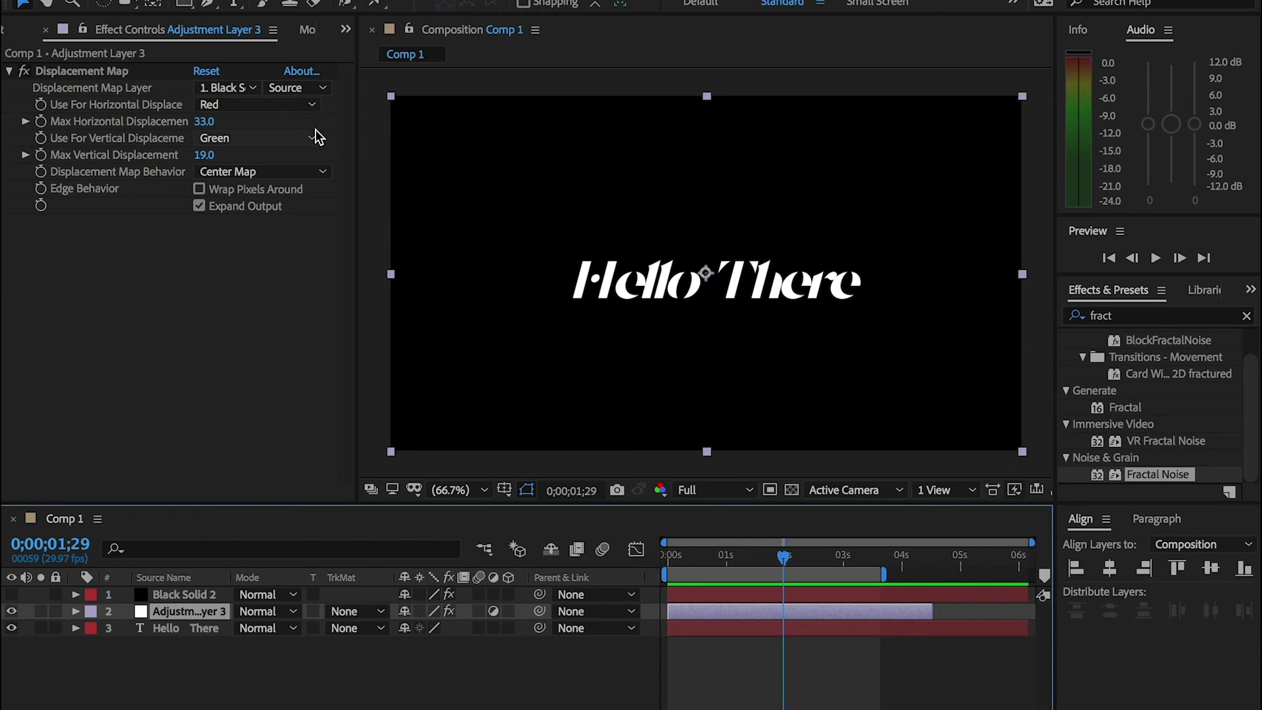
left_click(321, 90)
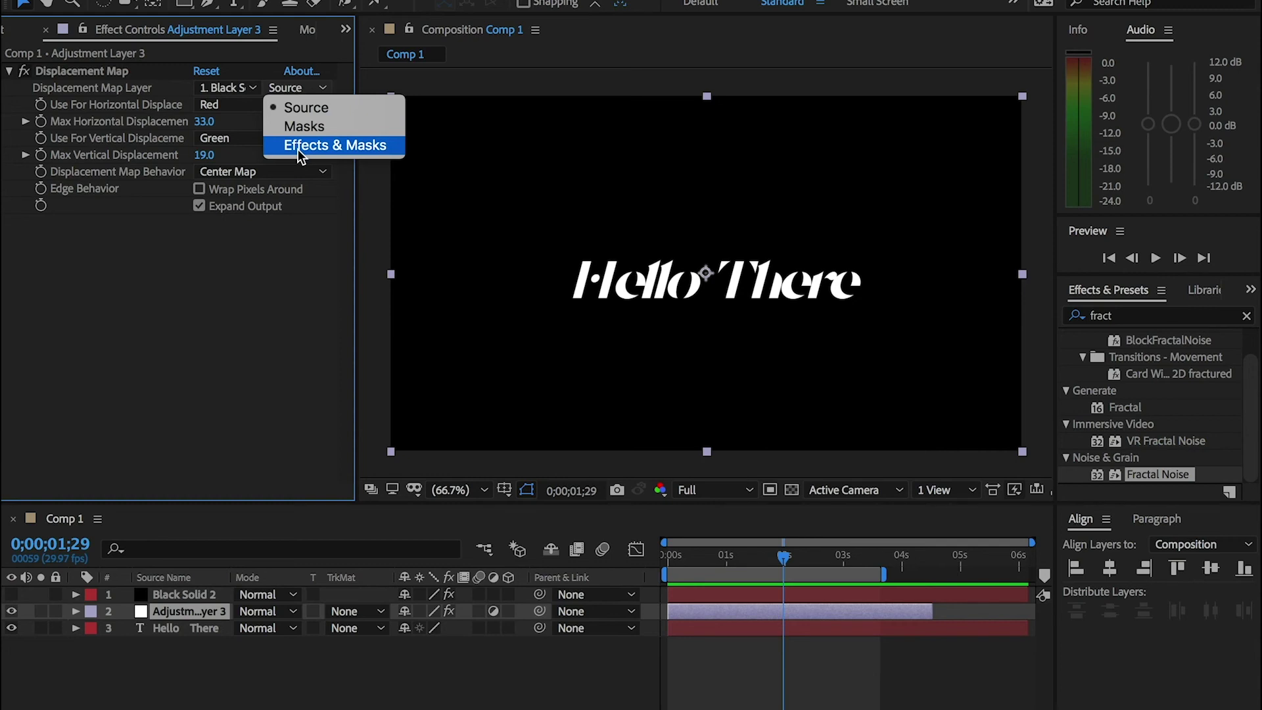
- Switch the map layer source to Effects & Masks and preview the glitched Hello There text
left_click(297, 148)
left_click_drag(778, 558, 710, 558)
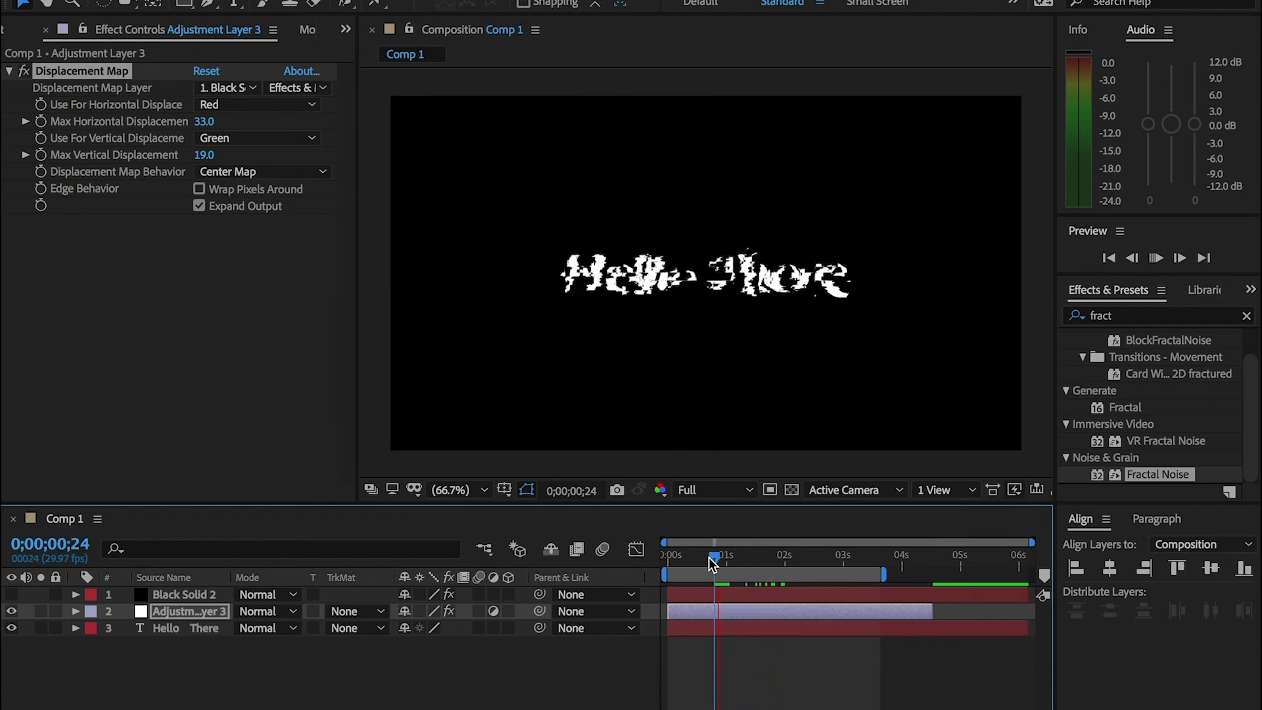
key("space")
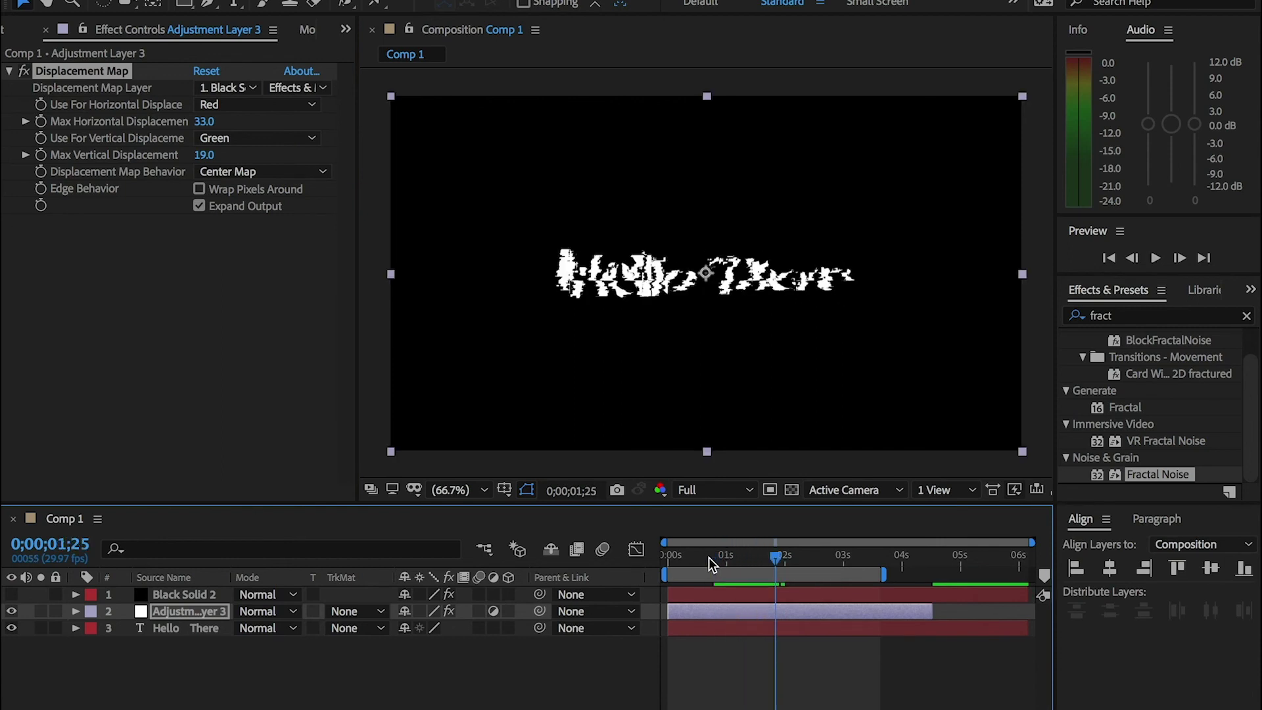